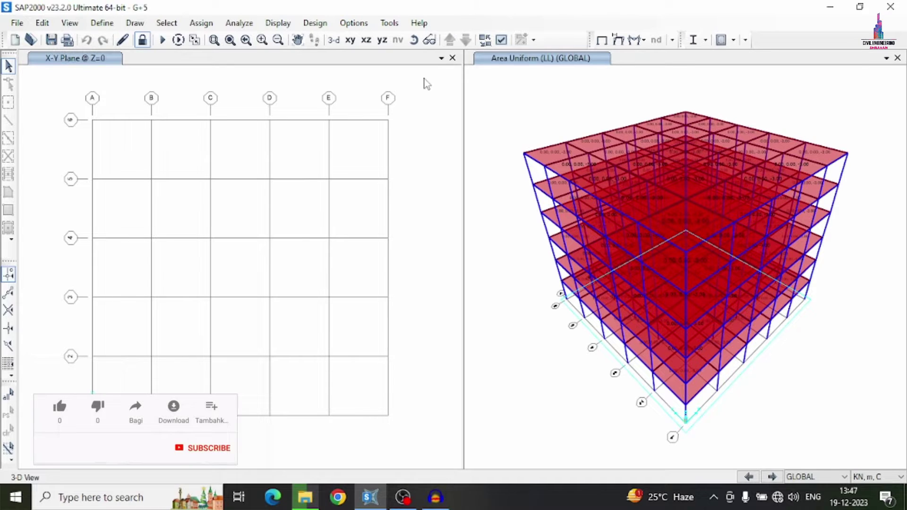
Step: Switch to the Z=18 top-level plan and unlock the model, deleting its analysis results
{"action": "left_click", "coordinate": [465, 42]}
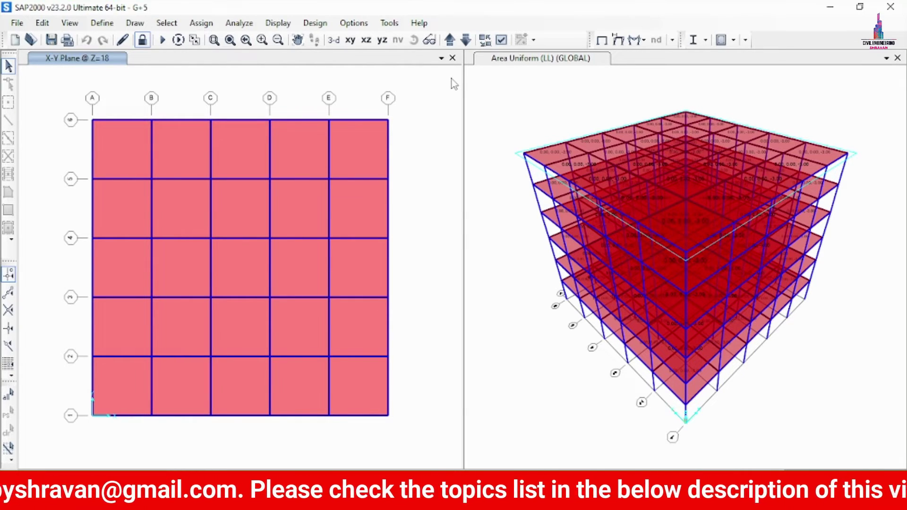
{"action": "left_click", "coordinate": [142, 40]}
{"action": "left_click", "coordinate": [476, 297]}
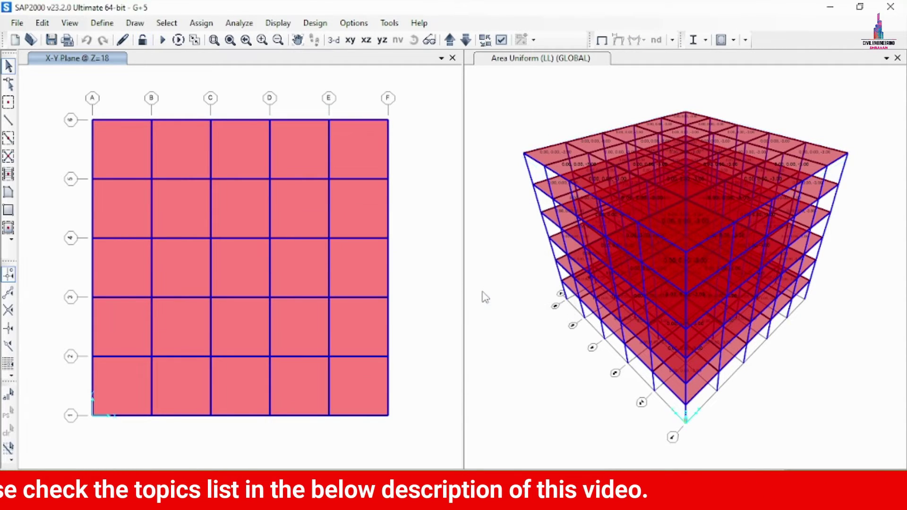
Step: Delete the RAMPTH and UNIFTH time-history functions and pick From File as the new function type
{"action": "left_click", "coordinate": [92, 26]}
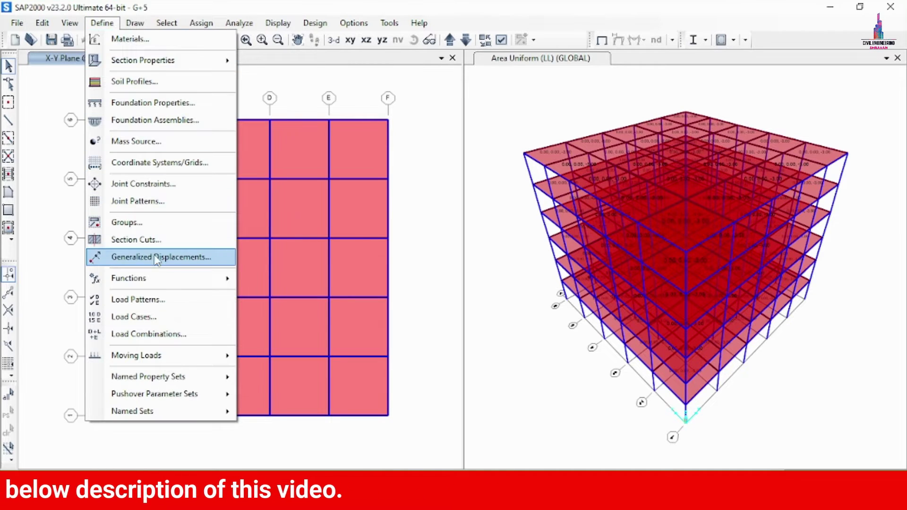
{"action": "mouse_move", "coordinate": [145, 287]}
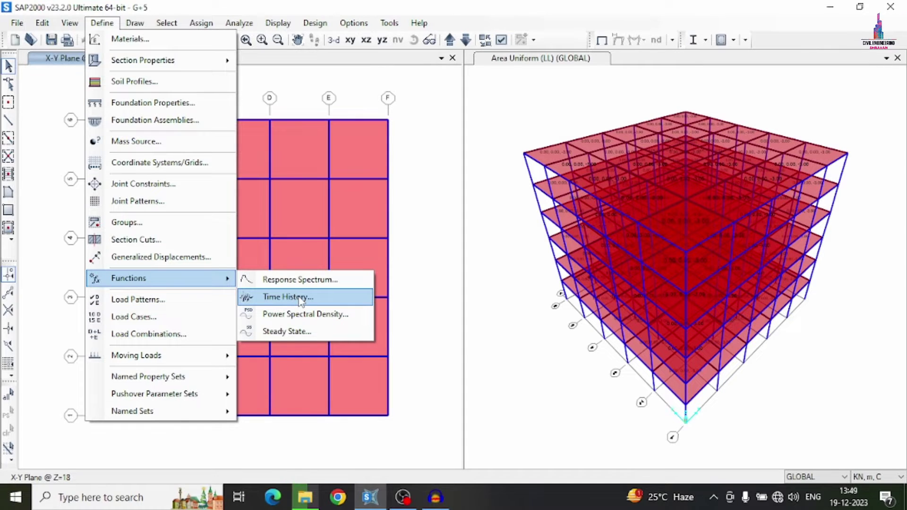
{"action": "left_click", "coordinate": [300, 298]}
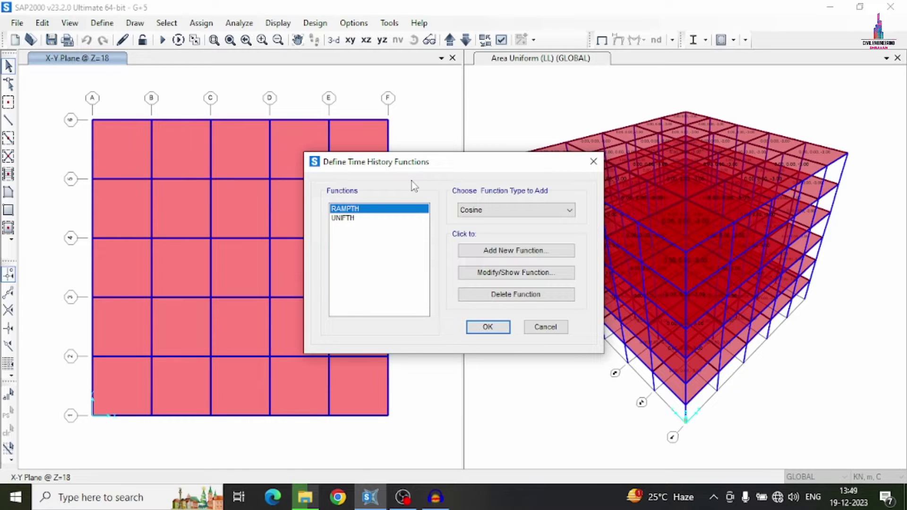
{"action": "left_click", "coordinate": [357, 220]}
{"action": "left_click", "coordinate": [352, 212]}
{"action": "left_click", "coordinate": [371, 218]}
{"action": "left_click", "coordinate": [361, 209]}
{"action": "left_click", "coordinate": [490, 300]}
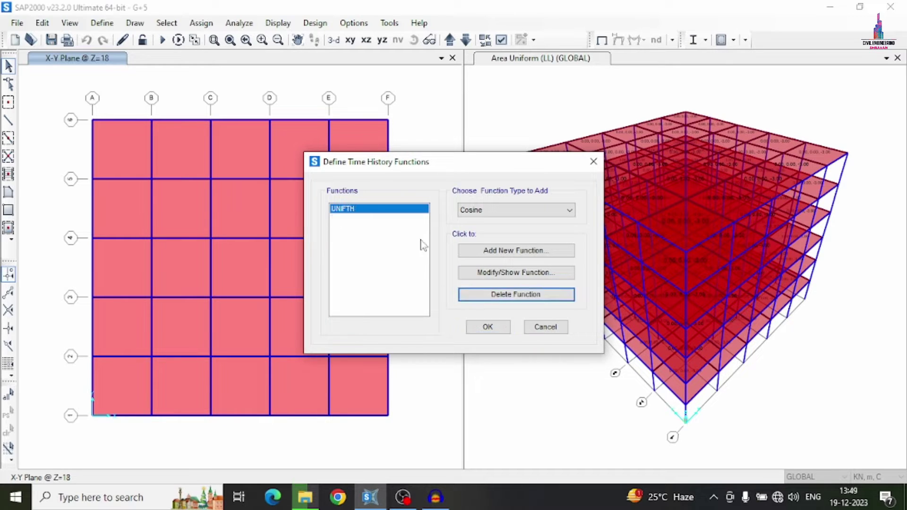
{"action": "left_click", "coordinate": [497, 301]}
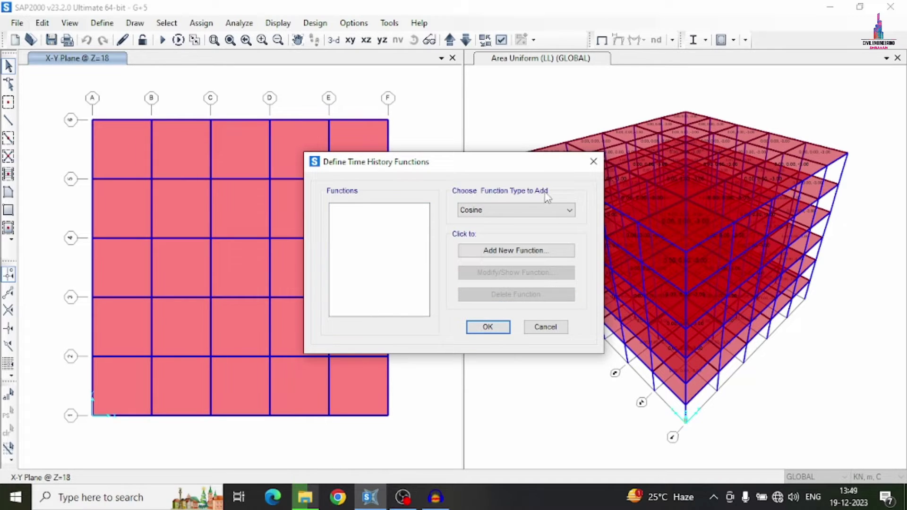
{"action": "left_click", "coordinate": [527, 210]}
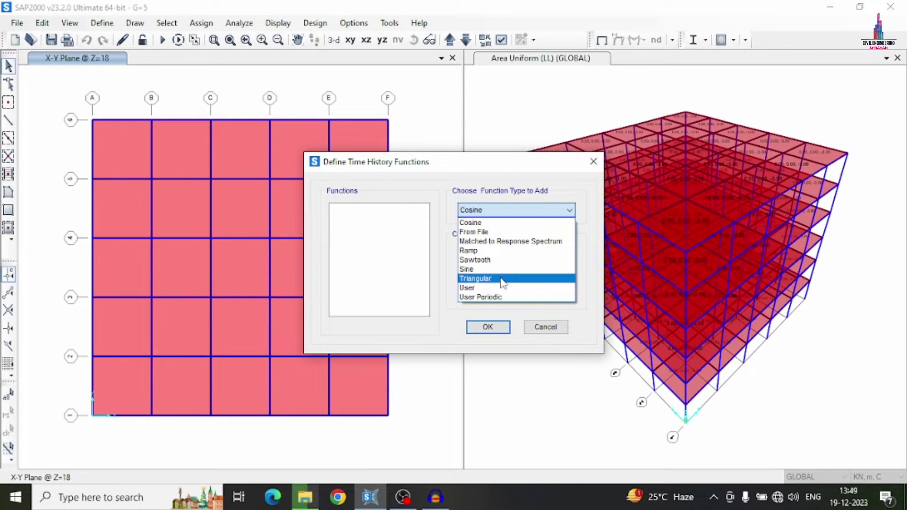
{"action": "left_click", "coordinate": [491, 231]}
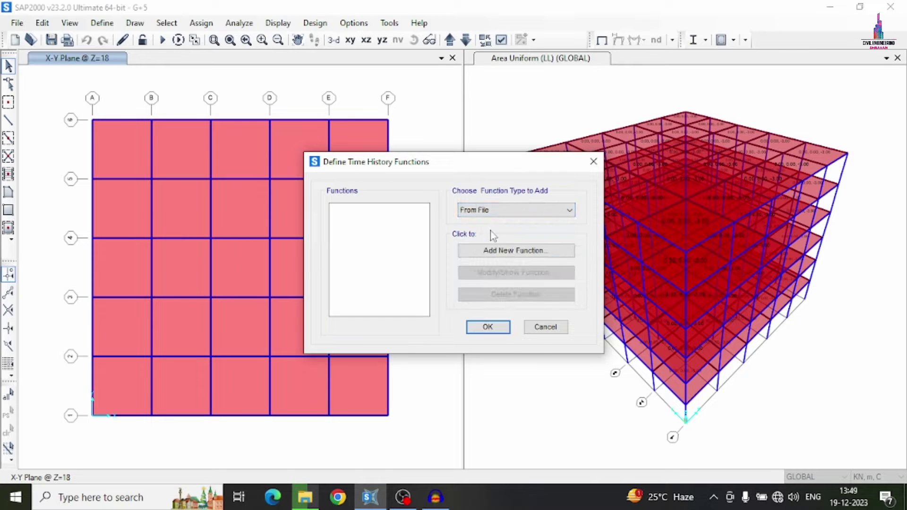
Step: Add a new From File function and rename it from FUNC1 to THA
{"action": "left_click", "coordinate": [522, 251]}
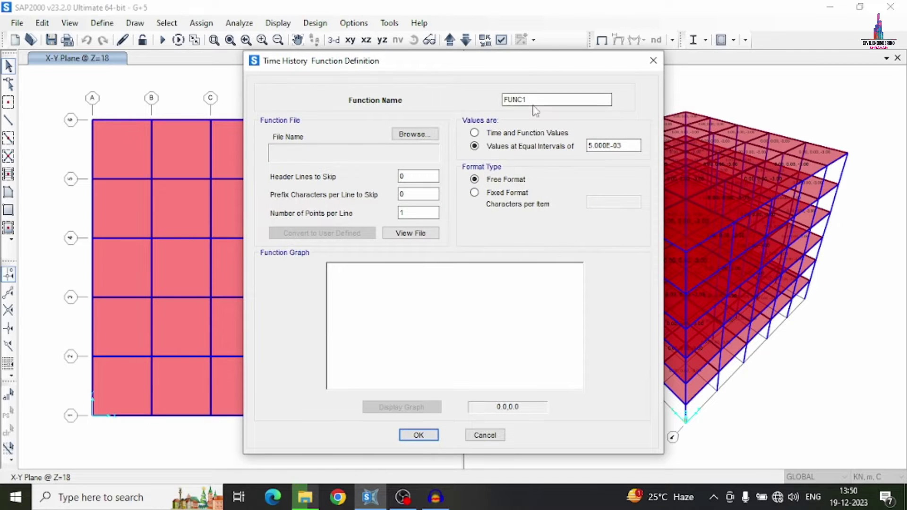
{"action": "left_click_drag", "start_coordinate": [531, 99], "coordinate": [455, 115]}
{"action": "type", "text": "THA"}
Step: Browse to C:\Program Files\Computers and Structures\SAP2000 23\Time History Functions
{"action": "left_click", "coordinate": [408, 143]}
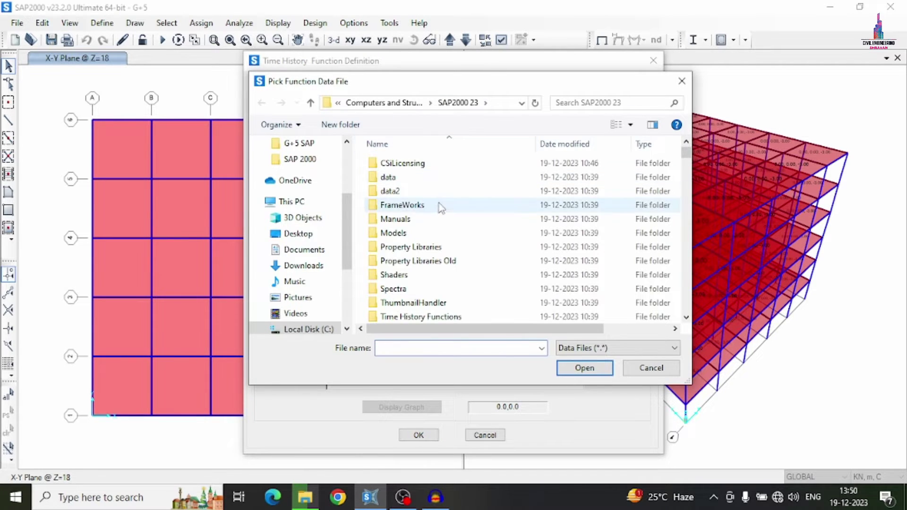
{"action": "left_click", "coordinate": [292, 329]}
{"action": "double_click", "coordinate": [395, 220]}
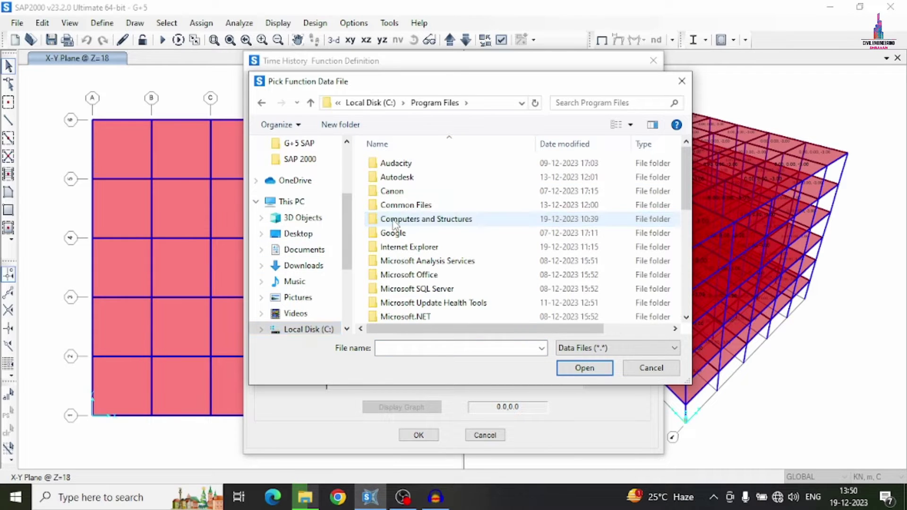
{"action": "double_click", "coordinate": [399, 221]}
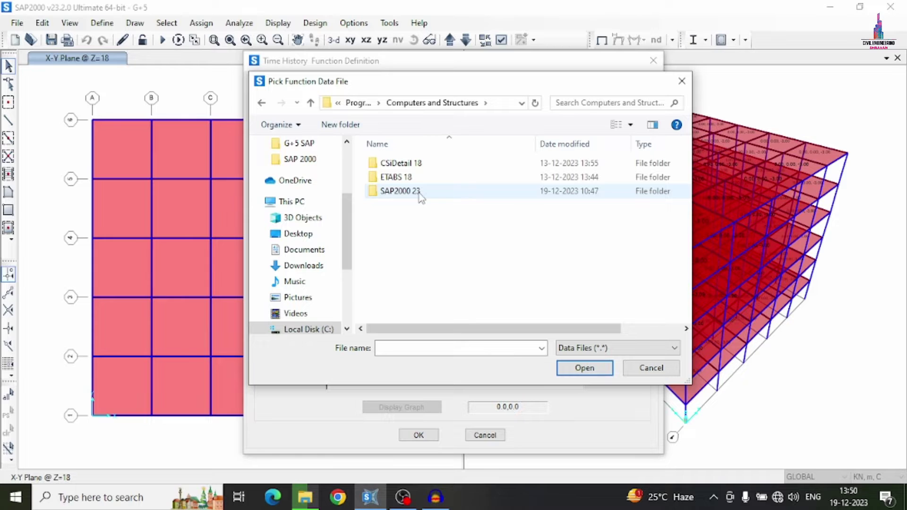
{"action": "double_click", "coordinate": [419, 192]}
{"action": "scroll", "coordinate": [415, 203], "scroll_direction": "down", "scroll_amount": 3}
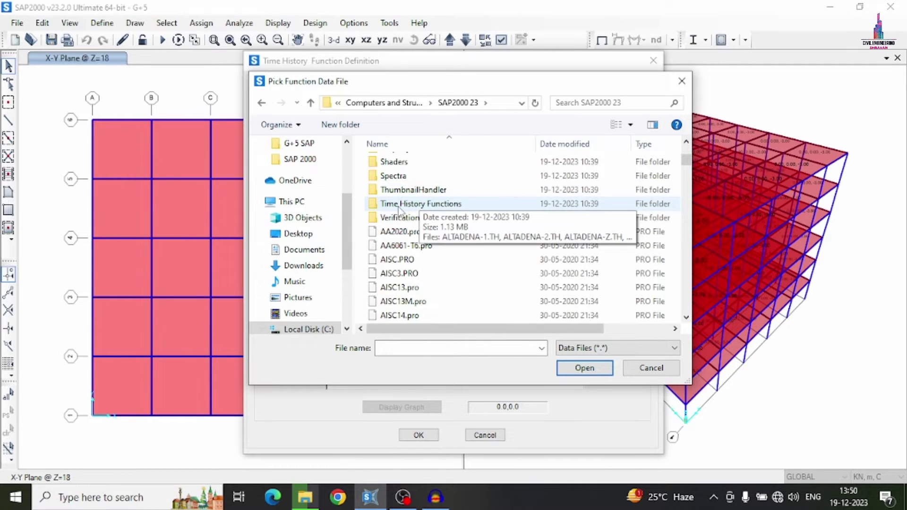
{"action": "double_click", "coordinate": [408, 204]}
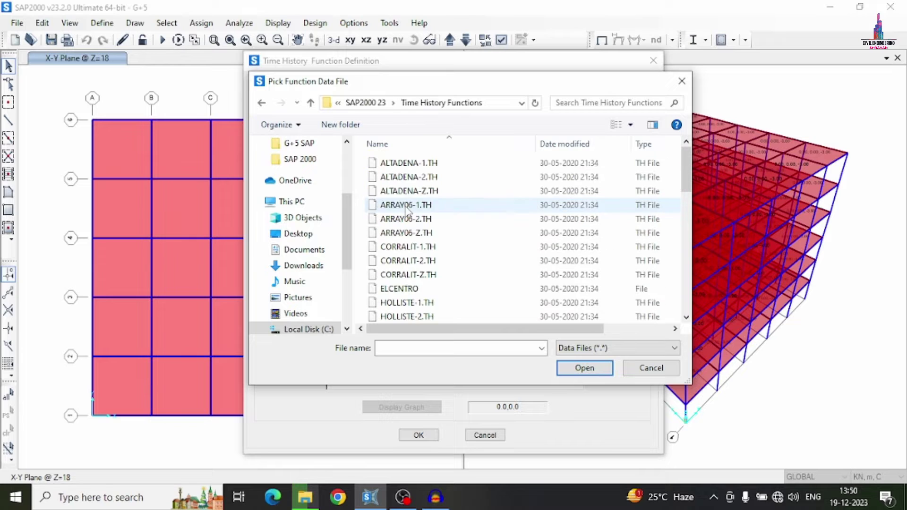
Step: Look through the available earthquake records and select the ELCENTRO file
{"action": "left_click", "coordinate": [430, 163]}
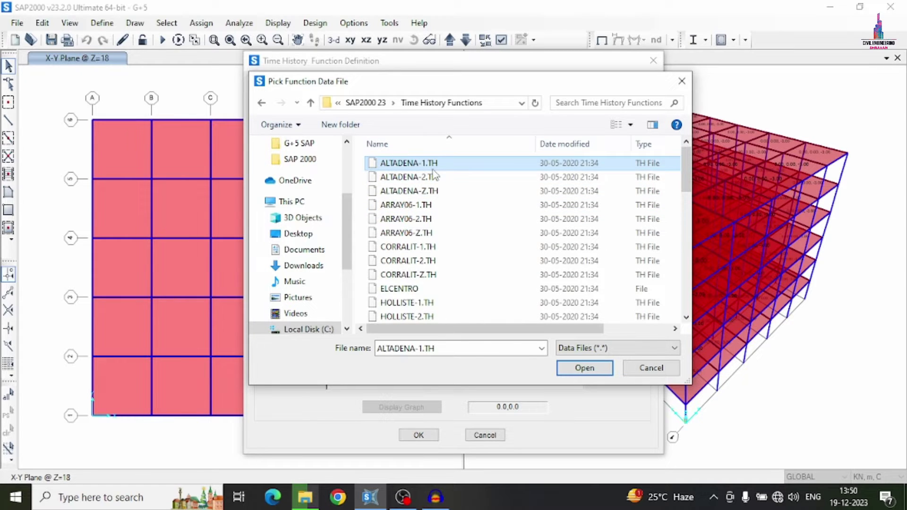
{"action": "left_click", "coordinate": [423, 179]}
{"action": "left_click", "coordinate": [418, 206]}
{"action": "left_click", "coordinate": [409, 248]}
{"action": "left_click", "coordinate": [405, 289]}
{"action": "scroll", "coordinate": [405, 290], "scroll_direction": "down", "scroll_amount": 2}
{"action": "left_click", "coordinate": [403, 287]}
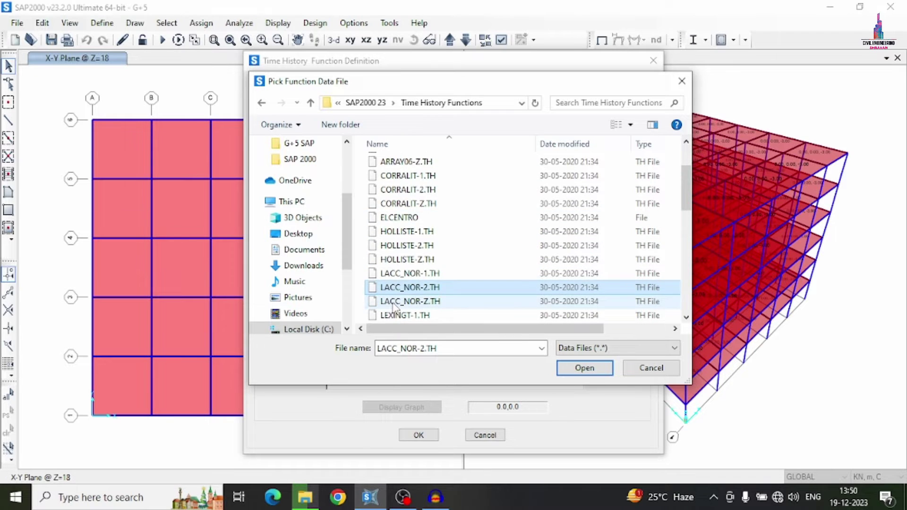
{"action": "scroll", "coordinate": [402, 294], "scroll_direction": "down", "scroll_amount": 2}
{"action": "left_click", "coordinate": [400, 287]}
{"action": "scroll", "coordinate": [400, 291], "scroll_direction": "down", "scroll_amount": 1}
{"action": "left_click", "coordinate": [404, 288]}
{"action": "scroll", "coordinate": [405, 289], "scroll_direction": "down", "scroll_amount": 2}
{"action": "left_click", "coordinate": [409, 288]}
{"action": "left_click", "coordinate": [410, 231]}
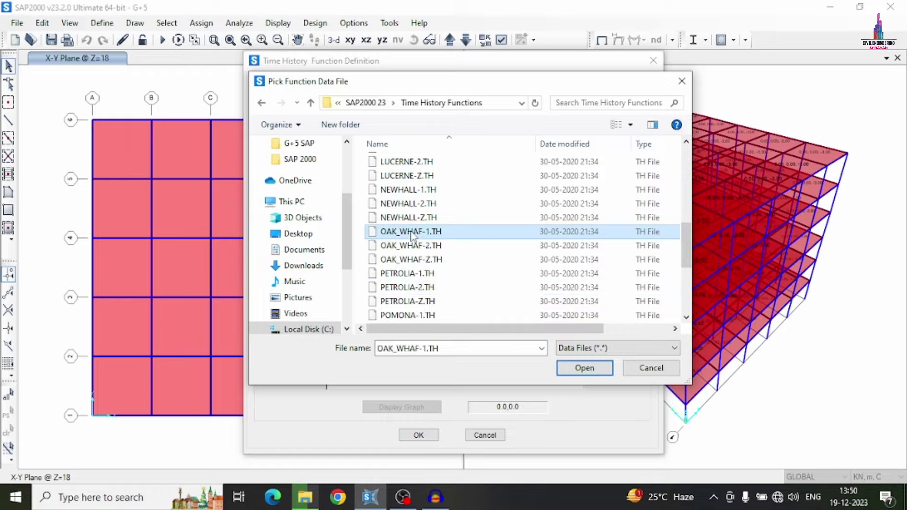
{"action": "scroll", "coordinate": [410, 241], "scroll_direction": "down", "scroll_amount": 3}
{"action": "left_click", "coordinate": [416, 288]}
{"action": "scroll", "coordinate": [449, 288], "scroll_direction": "down", "scroll_amount": 1}
{"action": "left_click", "coordinate": [473, 289]}
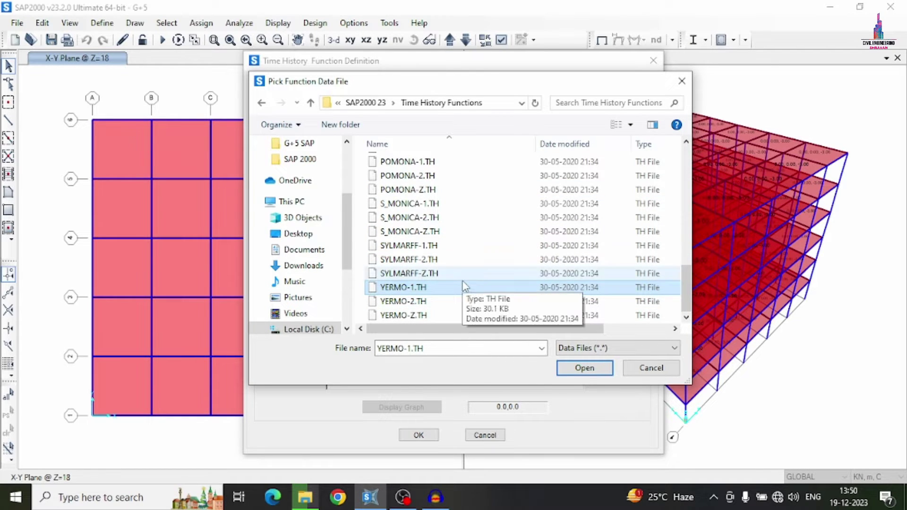
{"action": "scroll", "coordinate": [449, 291], "scroll_direction": "up", "scroll_amount": 3}
{"action": "scroll", "coordinate": [448, 290], "scroll_direction": "up", "scroll_amount": 5}
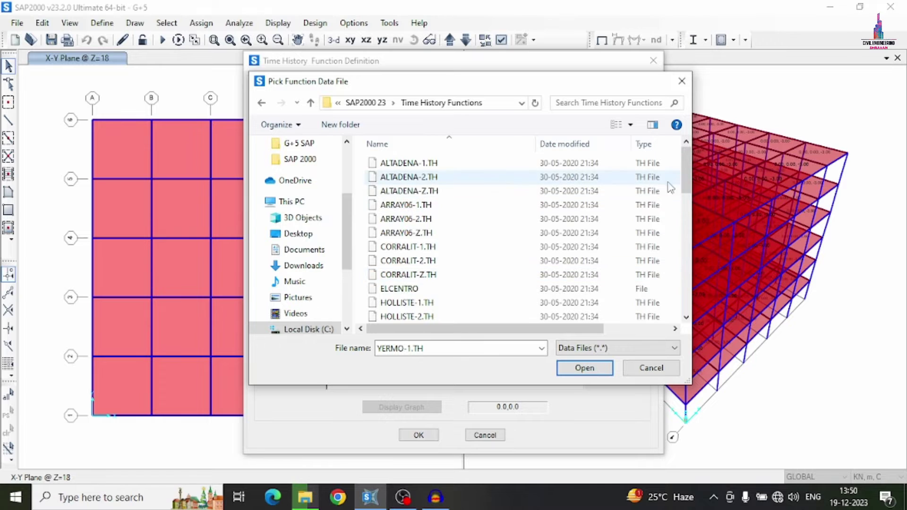
{"action": "mouse_move", "coordinate": [690, 170]}
{"action": "left_mouse_down"}
{"action": "mouse_move", "coordinate": [684, 285]}
{"action": "mouse_move", "coordinate": [688, 181]}
{"action": "left_mouse_up"}
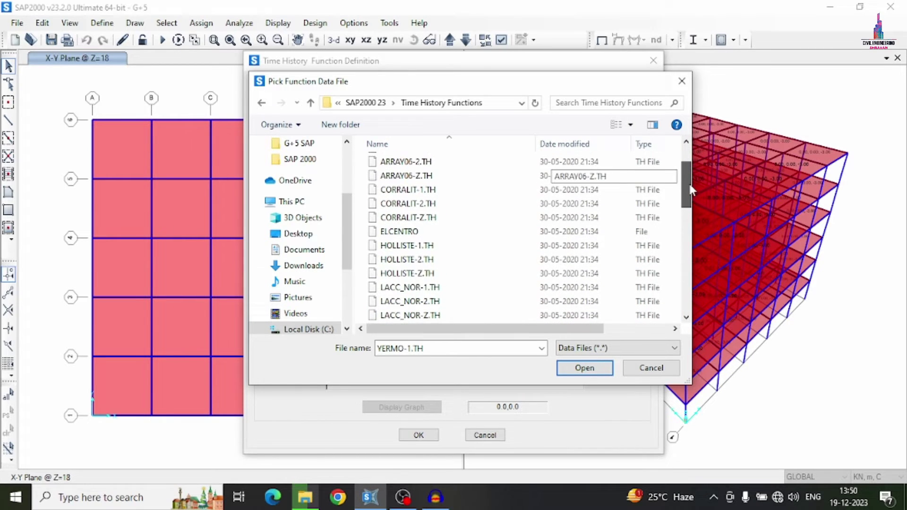
{"action": "left_click", "coordinate": [645, 235]}
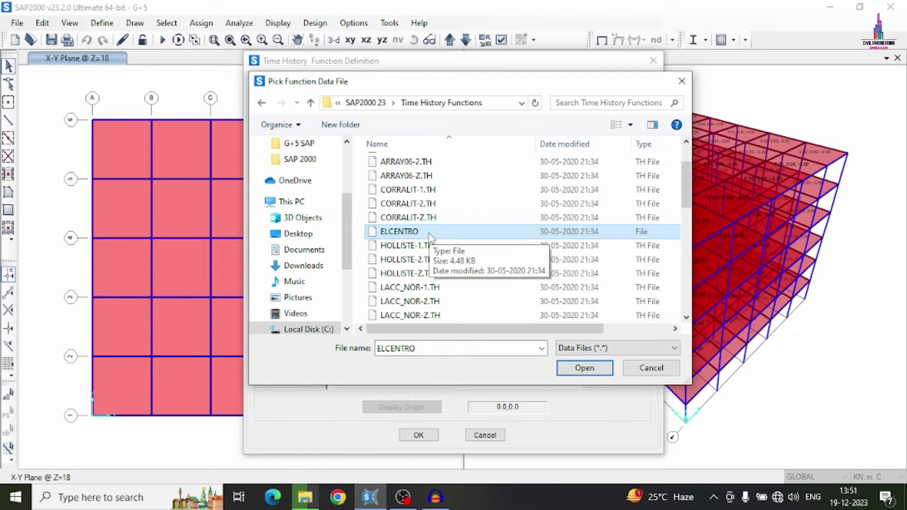
Step: Load the ELCENTRO record into THA and set the file to free format
{"action": "left_click", "coordinate": [585, 368]}
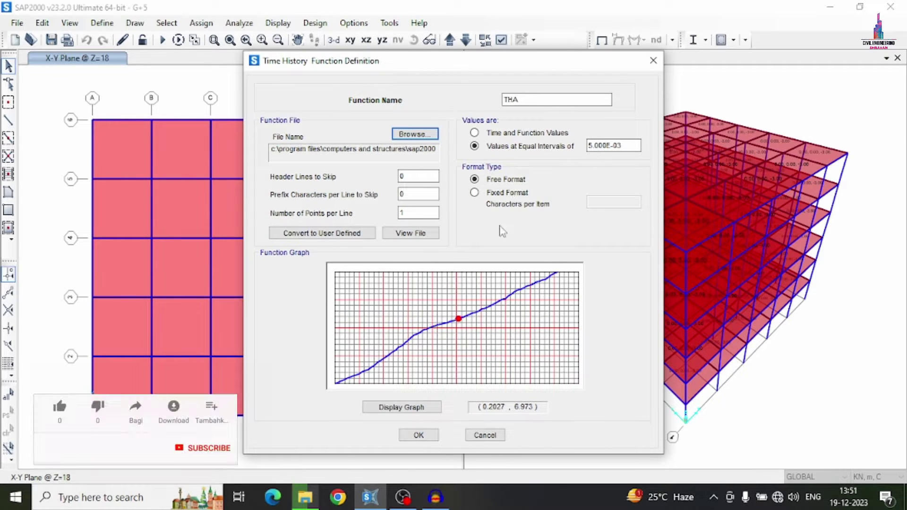
{"action": "left_click", "coordinate": [476, 134]}
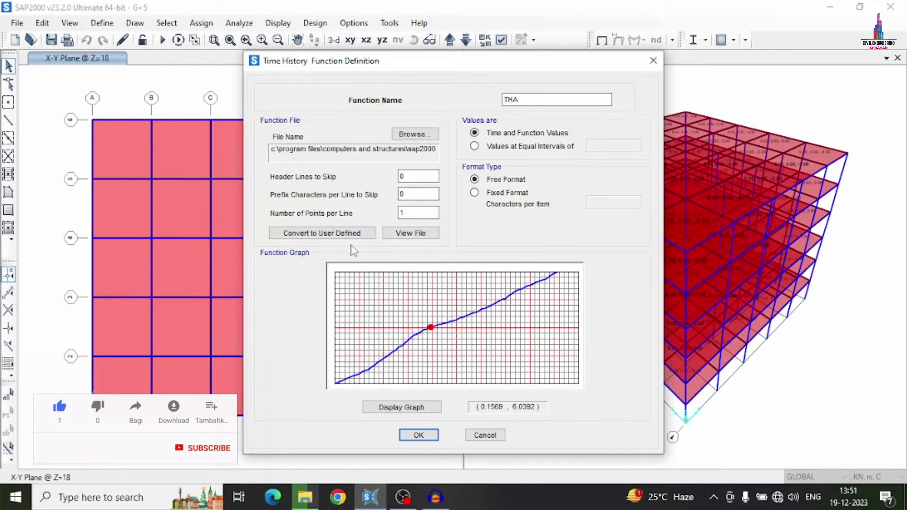
{"action": "left_click", "coordinate": [474, 146]}
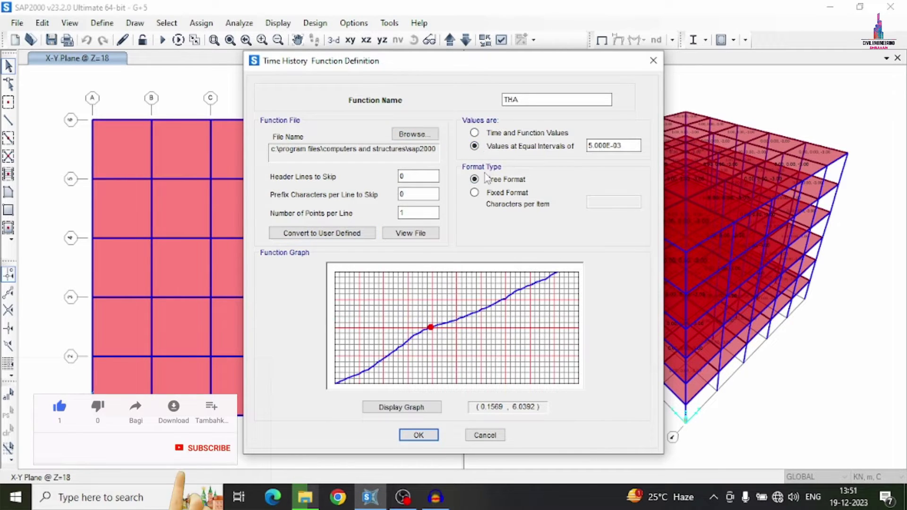
{"action": "left_click", "coordinate": [481, 193]}
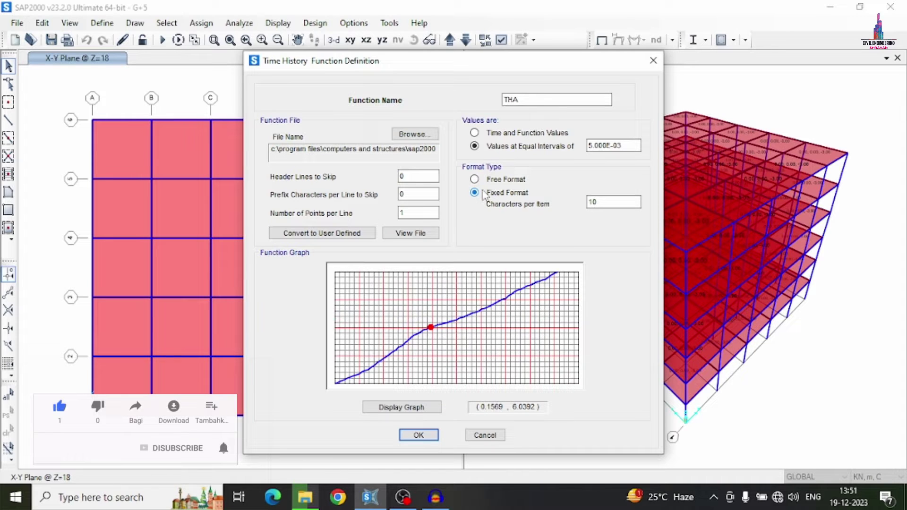
{"action": "left_click", "coordinate": [474, 179]}
{"action": "left_click", "coordinate": [474, 192]}
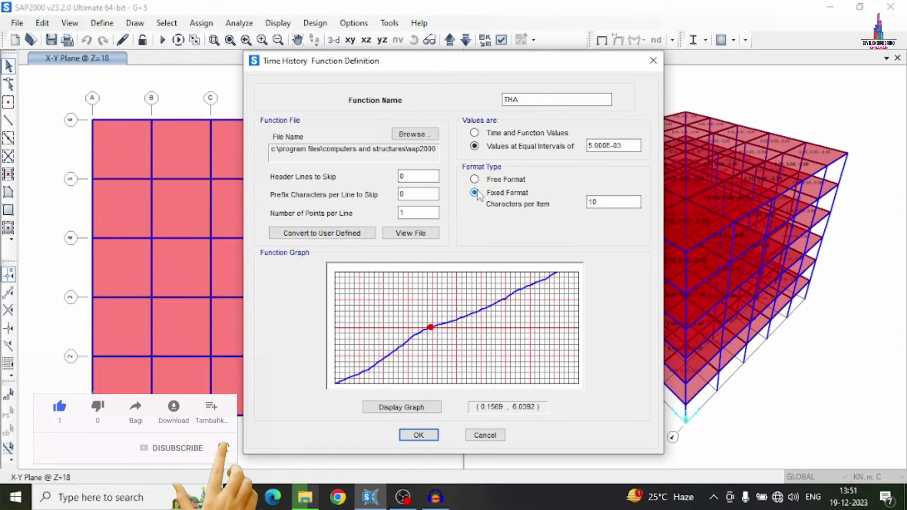
{"action": "left_click", "coordinate": [474, 180]}
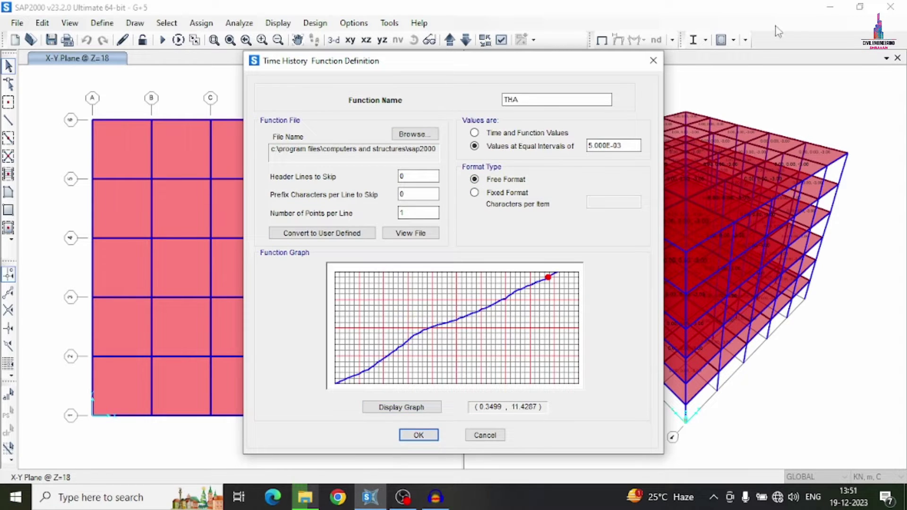
Step: Read the file as time and function values, check the graph, and confirm THA
{"action": "left_click", "coordinate": [401, 407]}
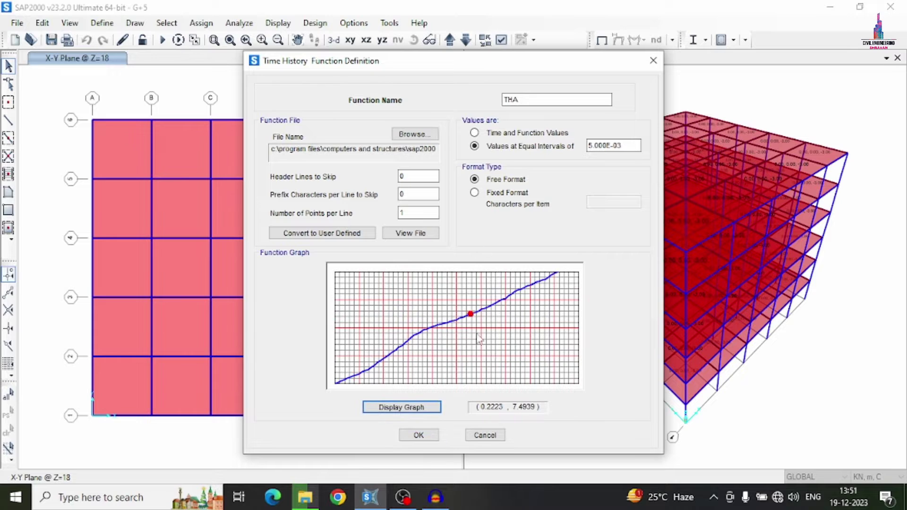
{"action": "left_click", "coordinate": [537, 133]}
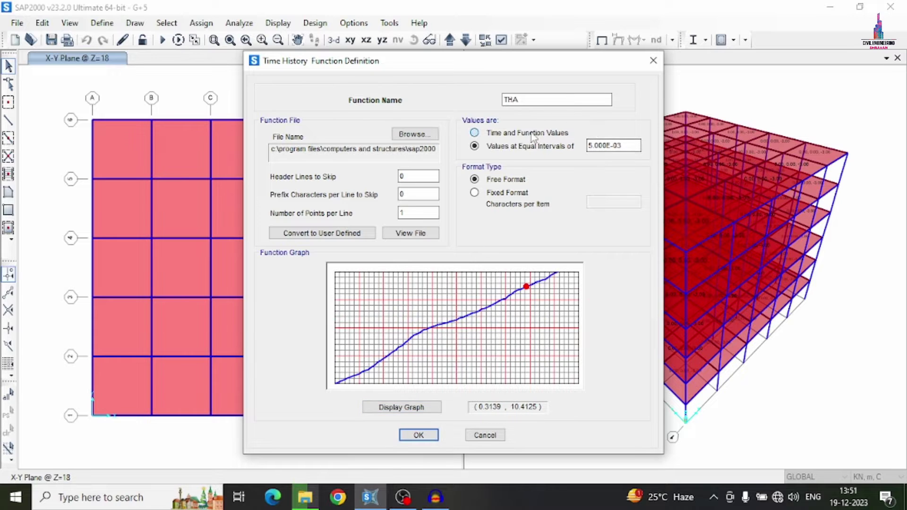
{"action": "left_click", "coordinate": [399, 409]}
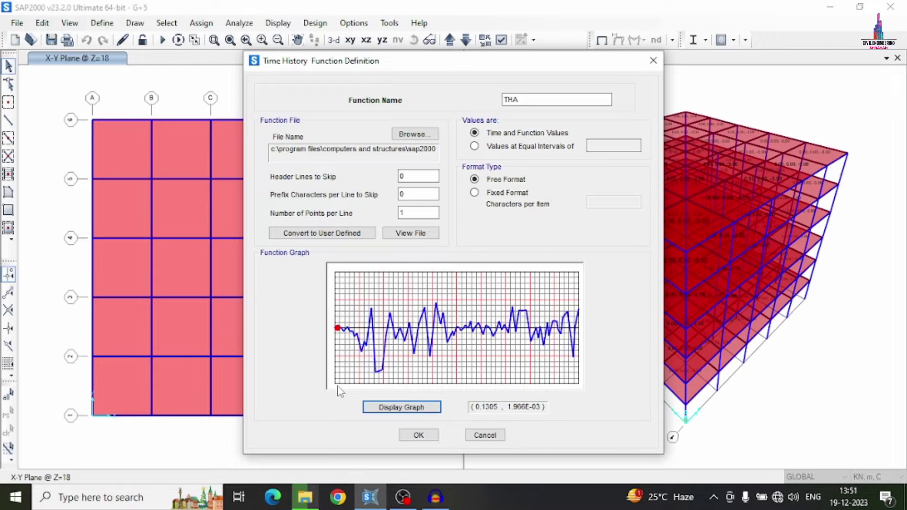
{"action": "left_click", "coordinate": [417, 435]}
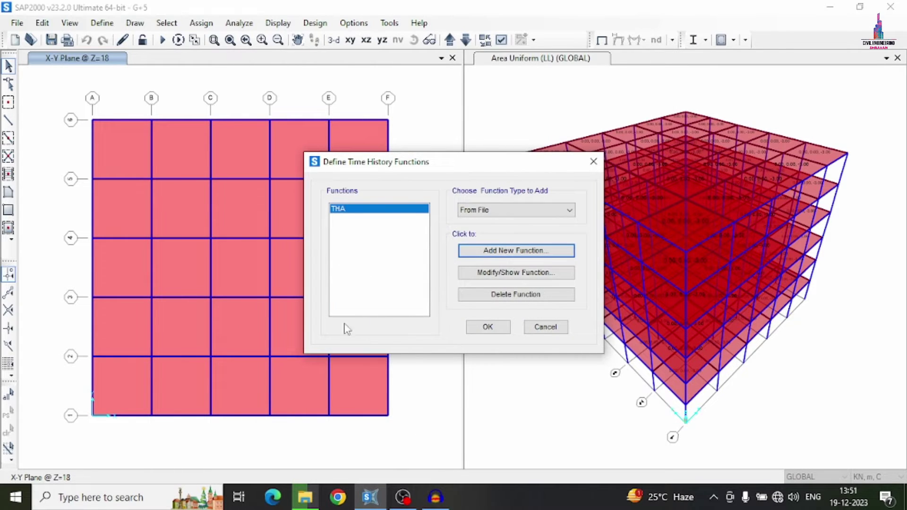
{"action": "left_click", "coordinate": [483, 328]}
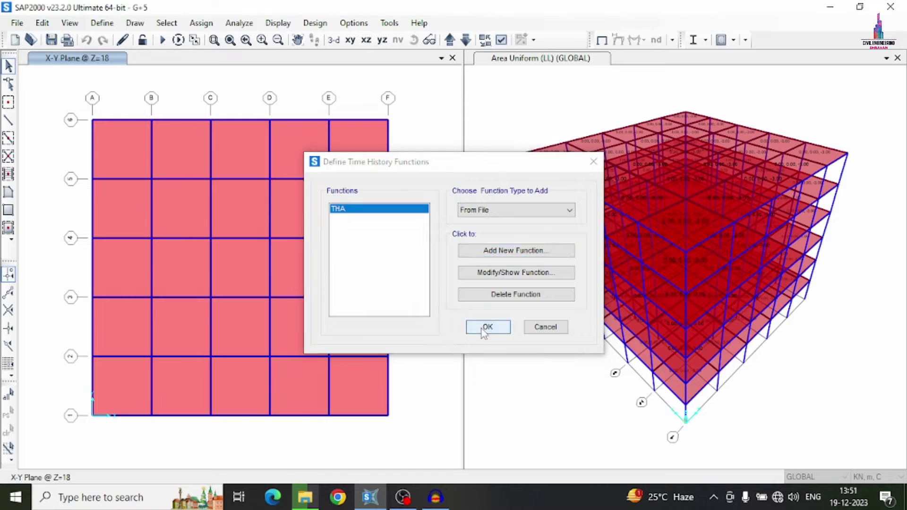
Step: Create a new load case THA X of type Time History, Nonlinear
{"action": "left_click", "coordinate": [102, 23]}
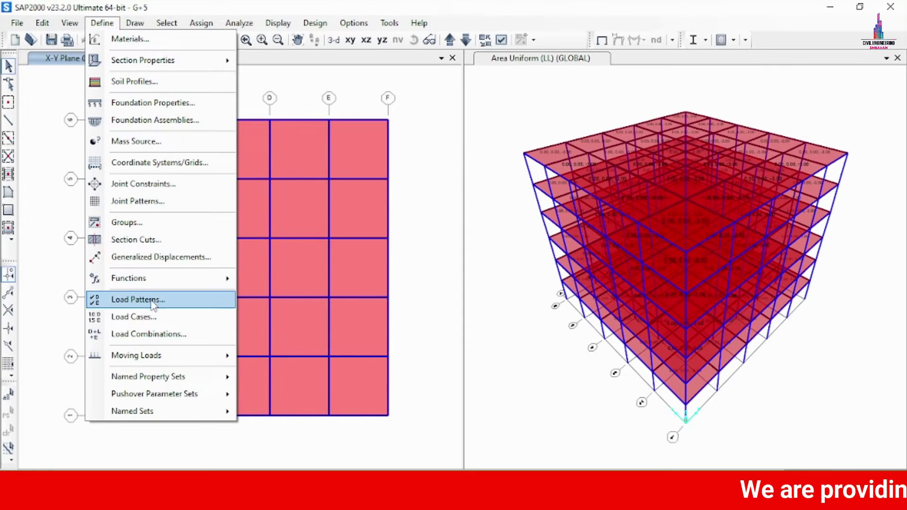
{"action": "left_click", "coordinate": [141, 316]}
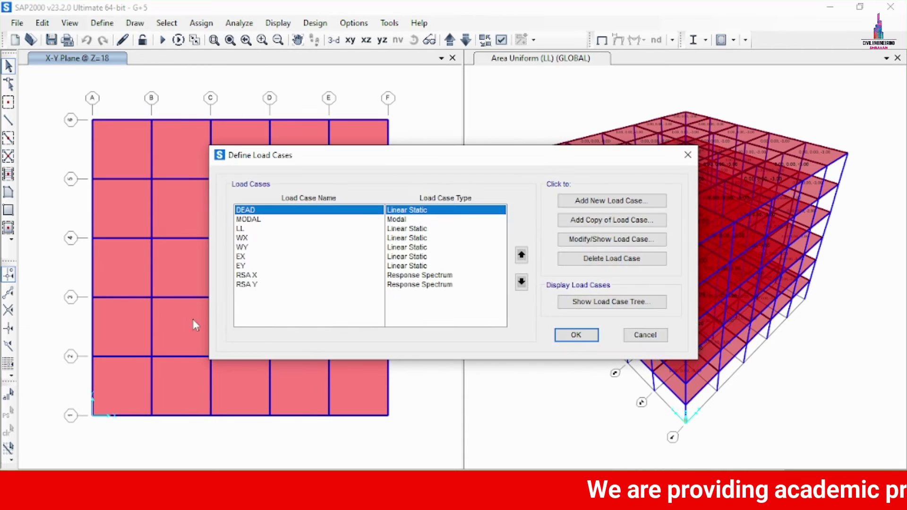
{"action": "left_click", "coordinate": [522, 255]}
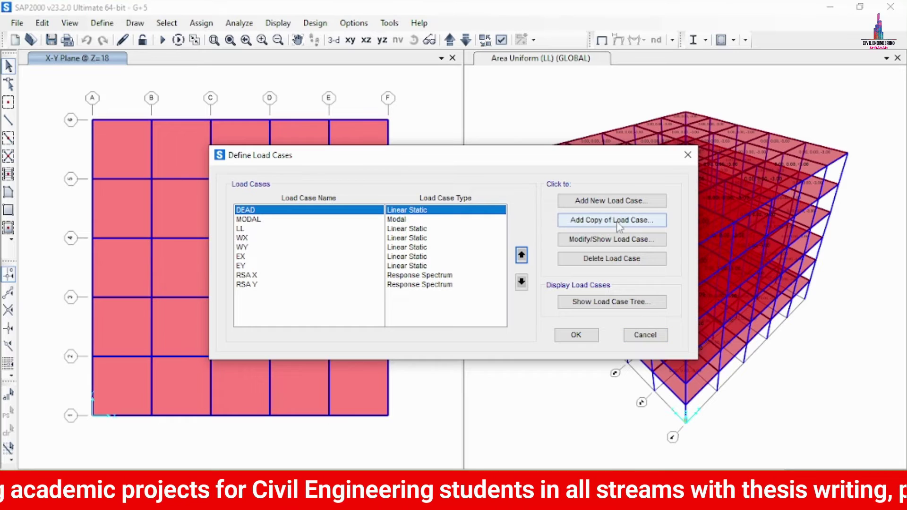
{"action": "left_click", "coordinate": [611, 201]}
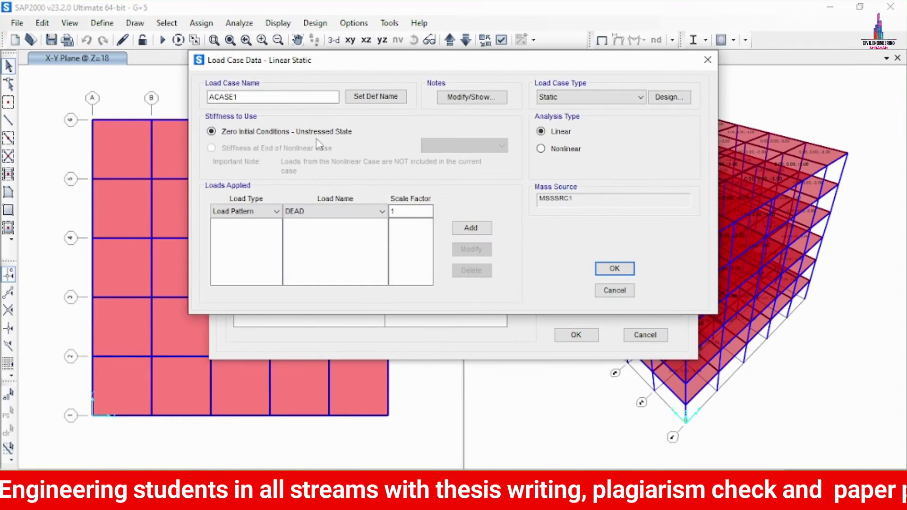
{"action": "left_click_drag", "start_coordinate": [245, 97], "coordinate": [148, 107]}
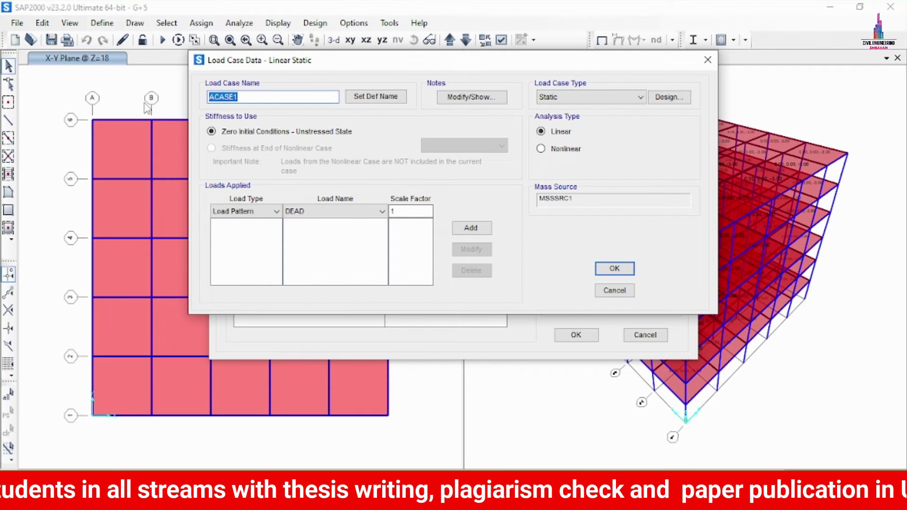
{"action": "type", "text": "THA X"}
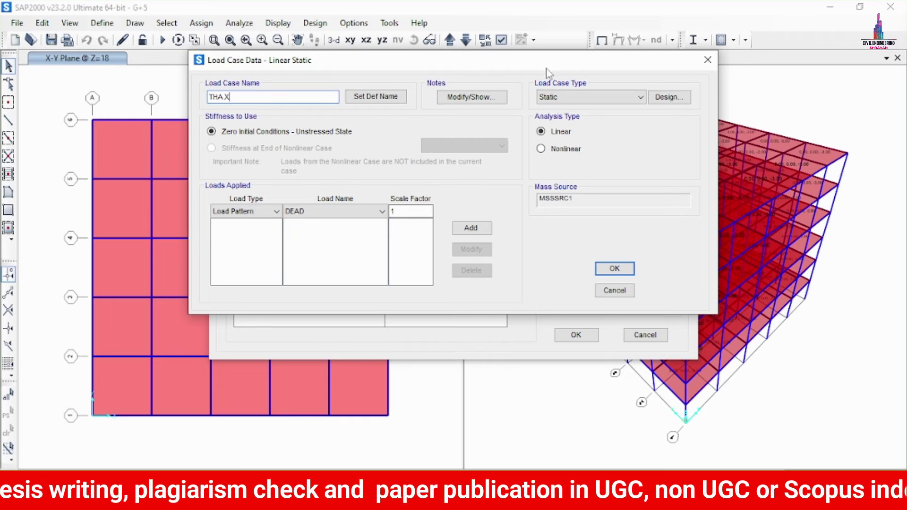
{"action": "left_click", "coordinate": [571, 97]}
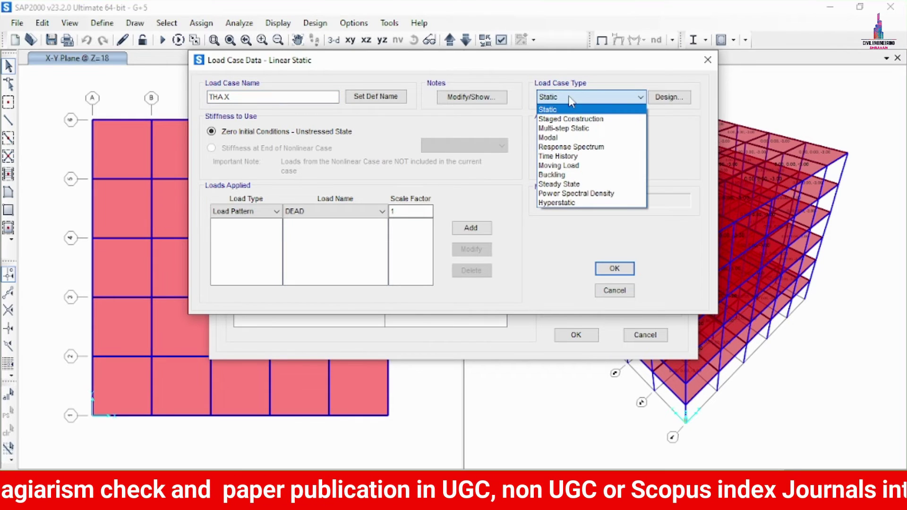
{"action": "left_click", "coordinate": [565, 156]}
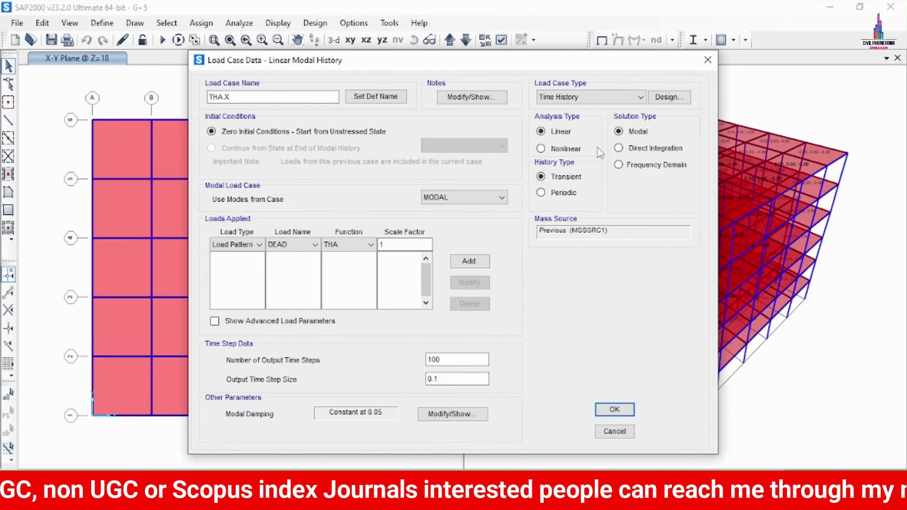
{"action": "left_click", "coordinate": [572, 150]}
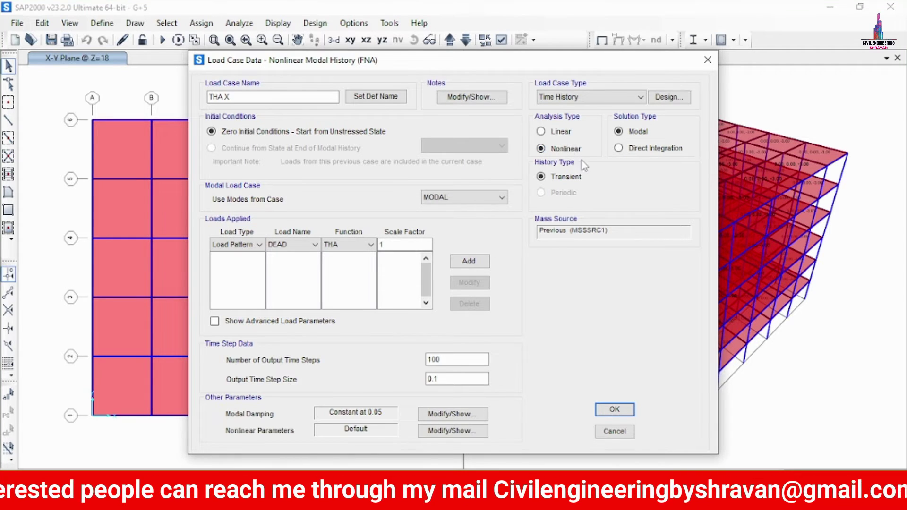
Step: Add ground acceleration U1 with the THA function, scale 1, and confirm THA X
{"action": "left_click", "coordinate": [255, 246]}
{"action": "left_click", "coordinate": [243, 267]}
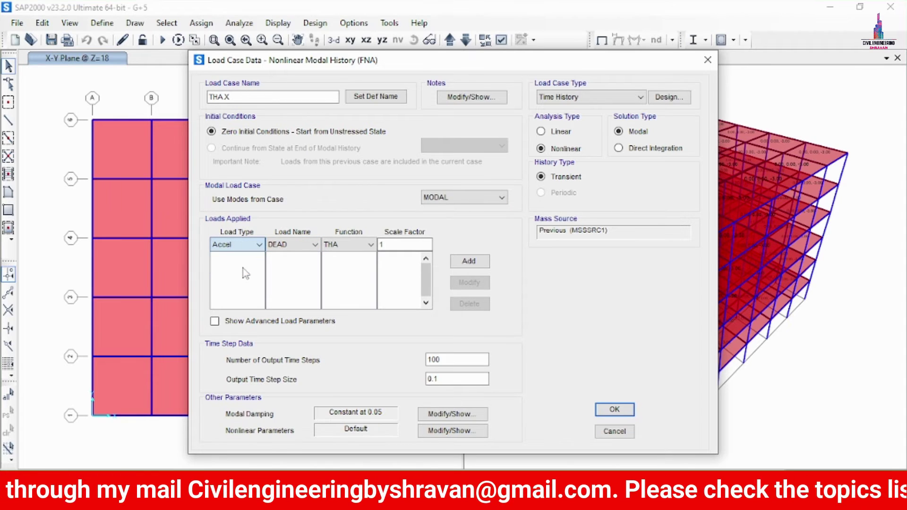
{"action": "left_click", "coordinate": [286, 246]}
{"action": "left_click", "coordinate": [287, 255]}
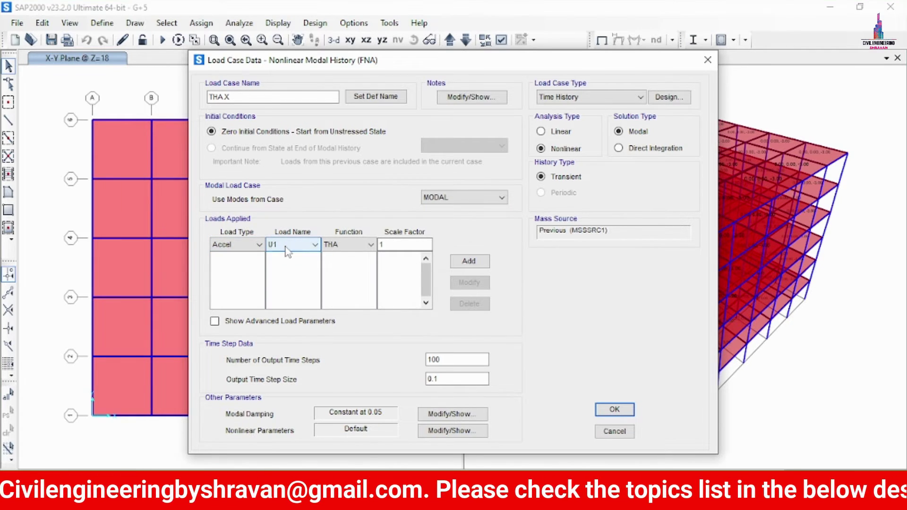
{"action": "left_click", "coordinate": [474, 262]}
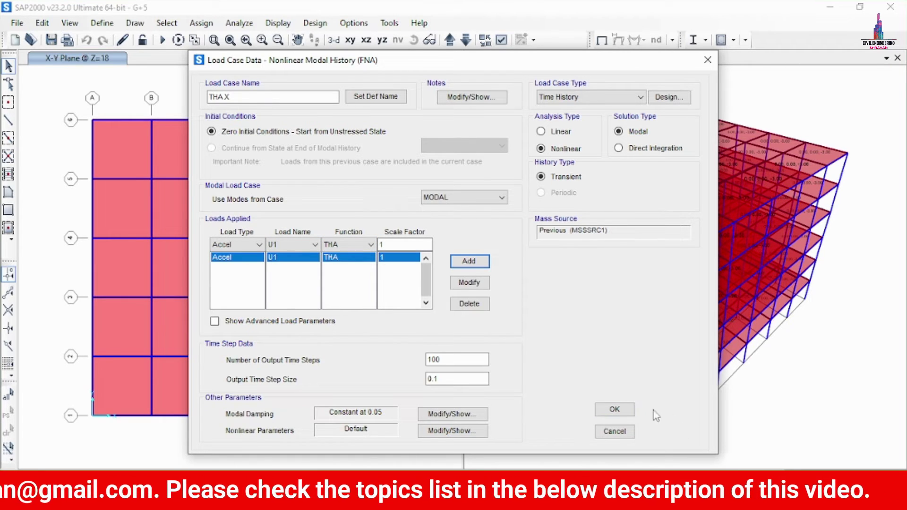
{"action": "left_click", "coordinate": [614, 410]}
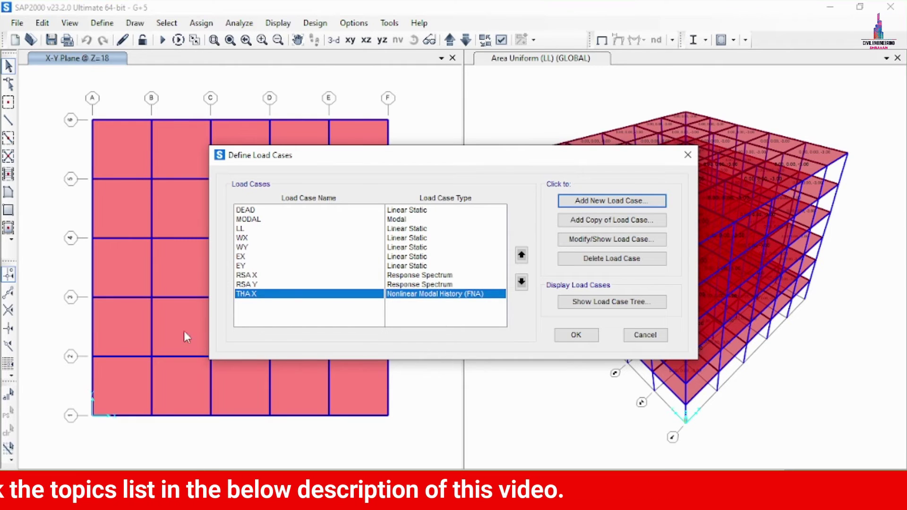
Step: Create a new load case THA Y of type Time History, Nonlinear
{"action": "left_click", "coordinate": [611, 200]}
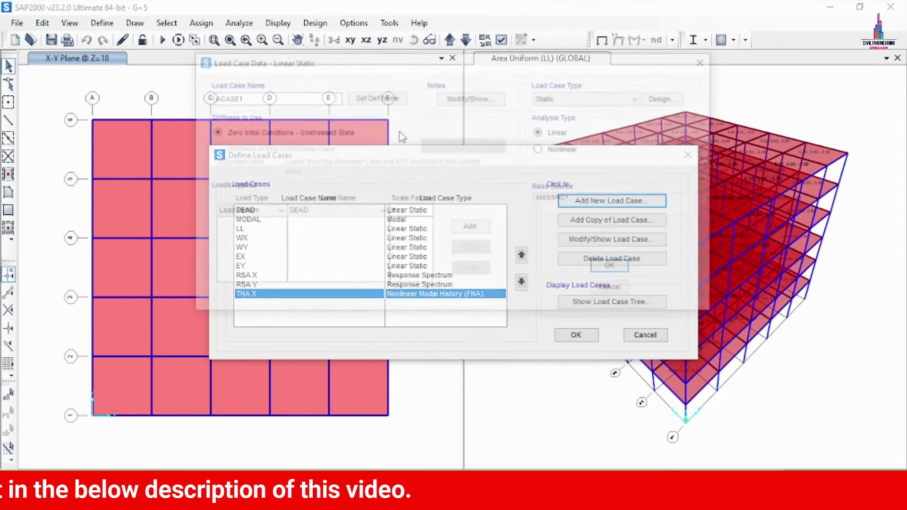
{"action": "left_click_drag", "start_coordinate": [267, 98], "coordinate": [124, 111]}
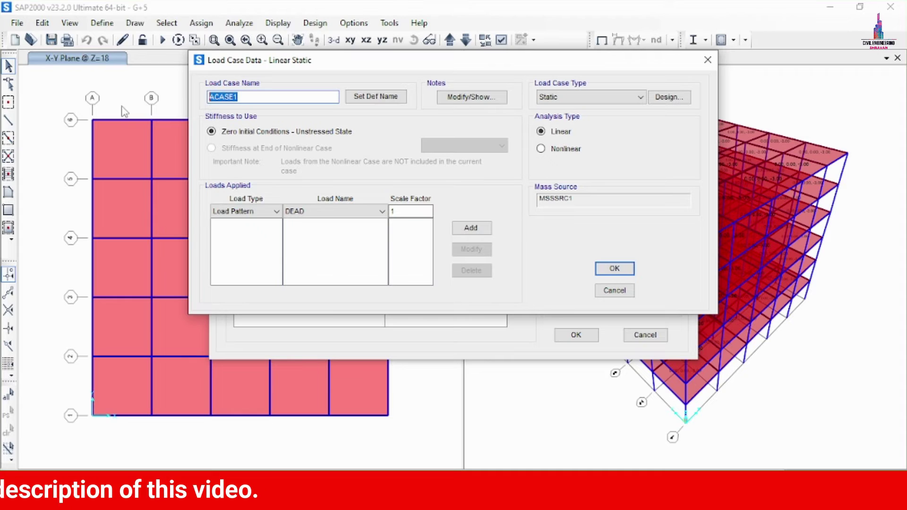
{"action": "type", "text": "TH"}
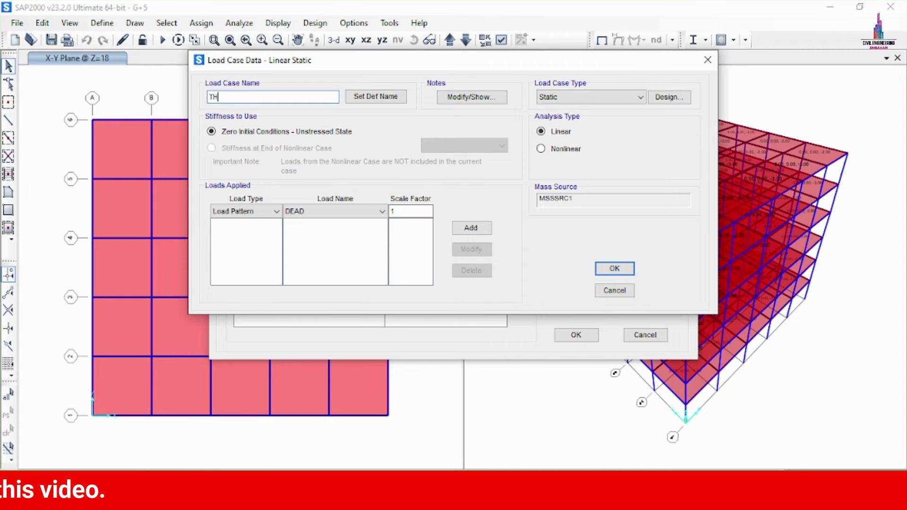
{"action": "type", "text": "A Y"}
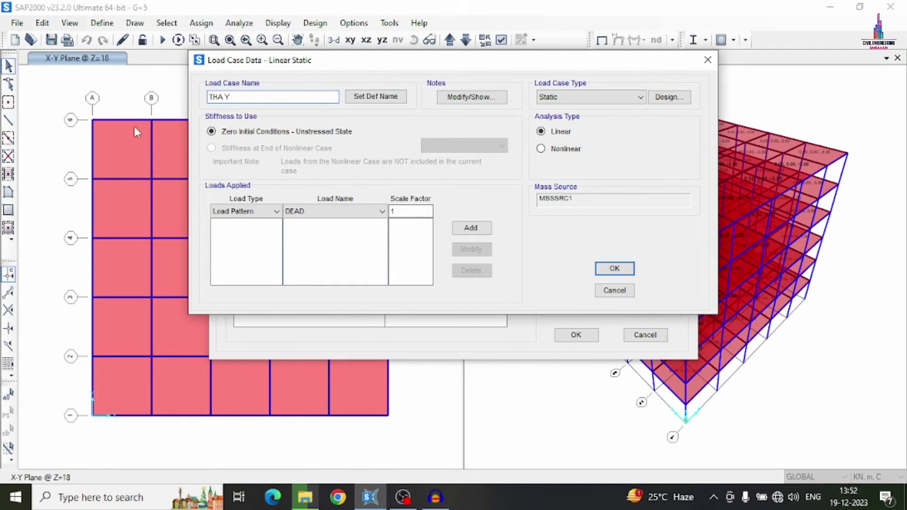
{"action": "left_click", "coordinate": [566, 98]}
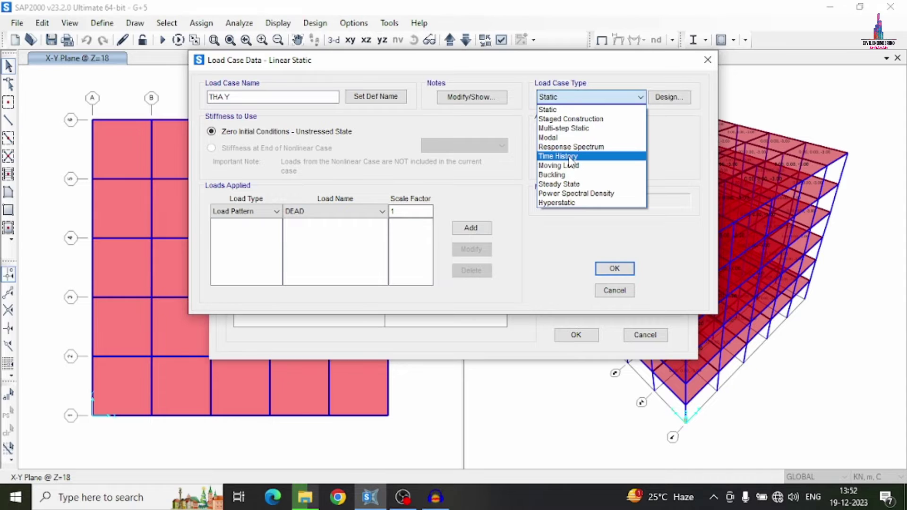
{"action": "left_click", "coordinate": [564, 156]}
{"action": "left_click", "coordinate": [557, 150]}
Step: Add U2 acceleration with THA, confirm THA Y, and close the load case list
{"action": "left_click", "coordinate": [258, 243]}
{"action": "left_click", "coordinate": [259, 244]}
{"action": "left_click", "coordinate": [234, 267]}
{"action": "left_click", "coordinate": [290, 244]}
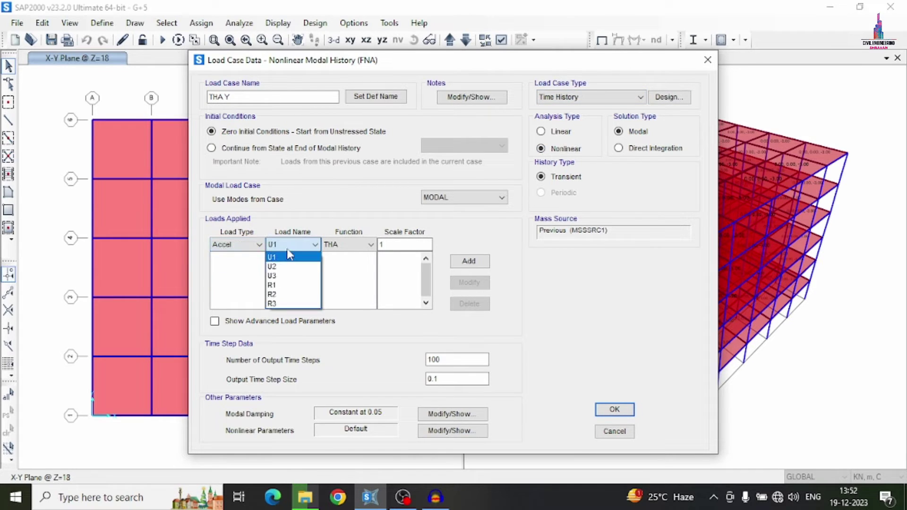
{"action": "left_click", "coordinate": [286, 266]}
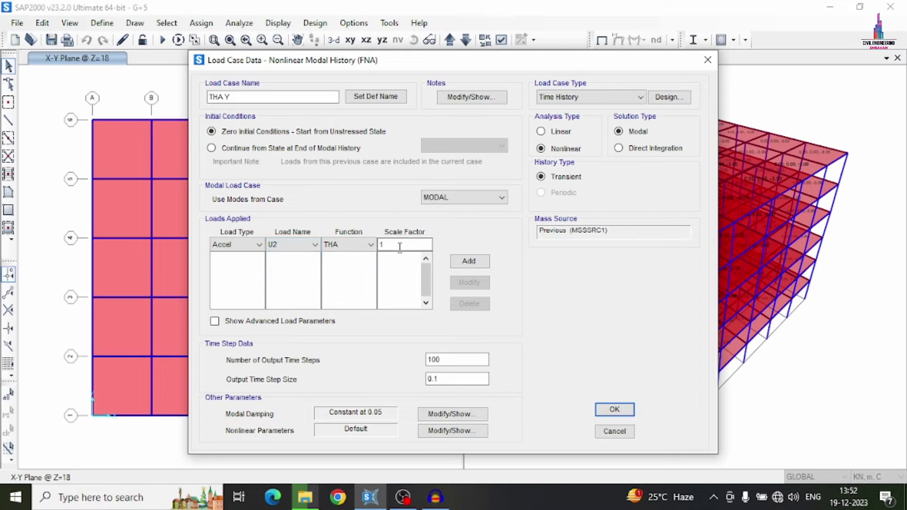
{"action": "left_click", "coordinate": [466, 262]}
{"action": "left_click", "coordinate": [615, 410]}
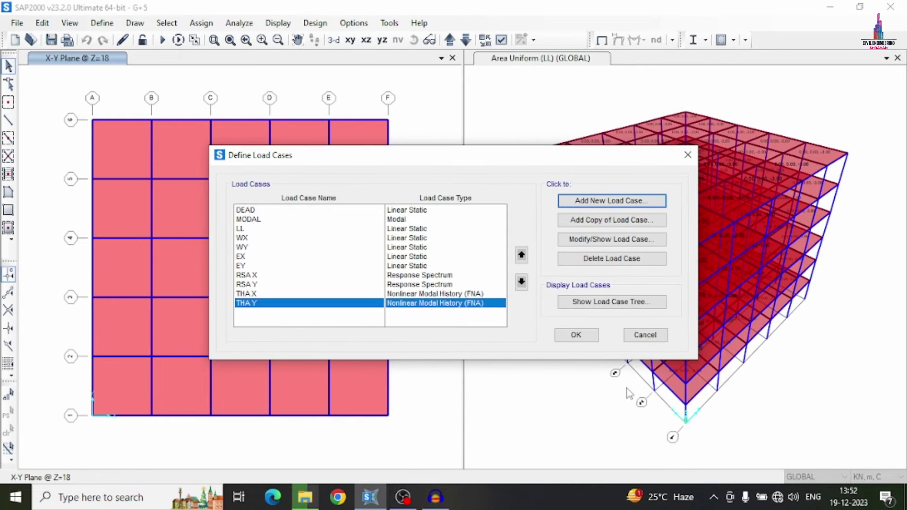
{"action": "left_click", "coordinate": [582, 338]}
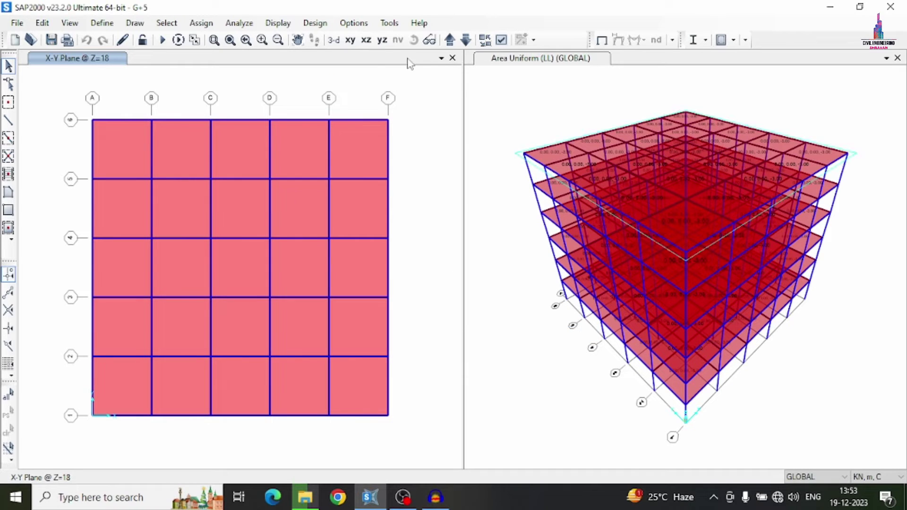
Step: Move the plan to base level Z=0 and assign fully fixed restraints to the base joints
{"action": "left_click", "coordinate": [450, 40]}
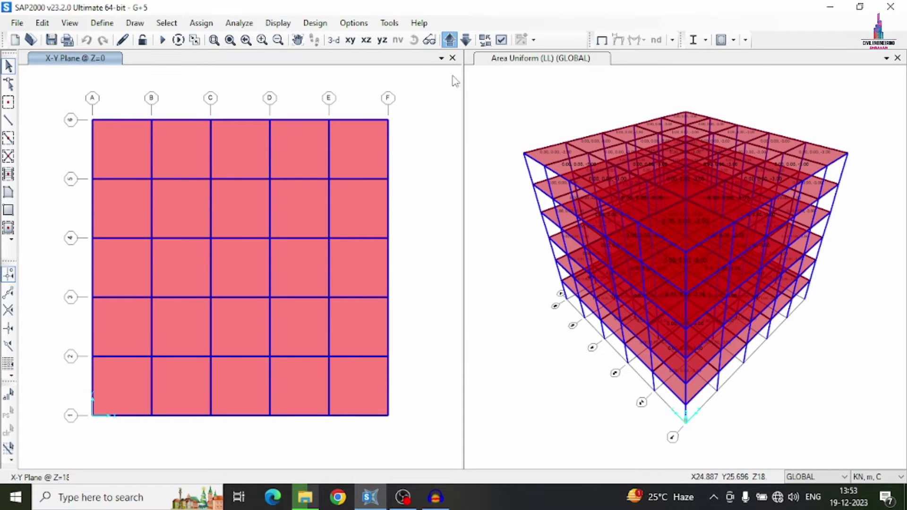
{"action": "left_click_drag", "start_coordinate": [242, 356], "coordinate": [57, 59]}
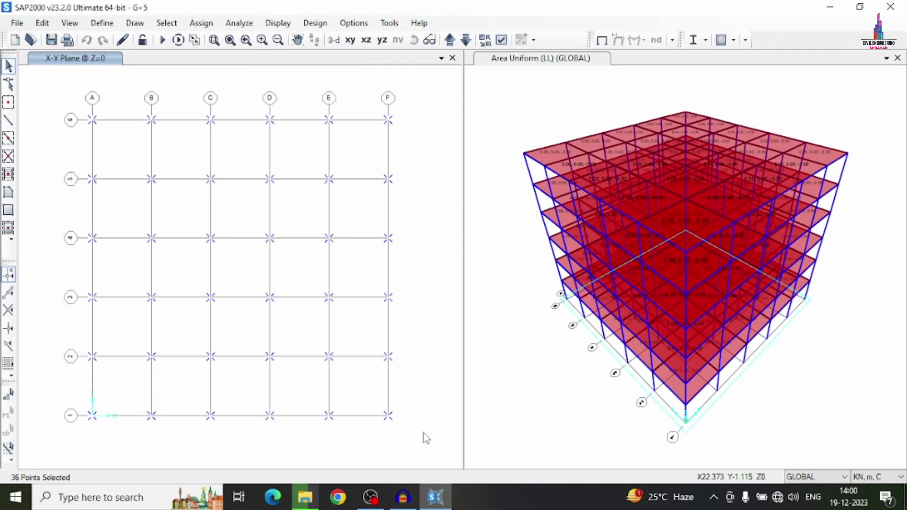
{"action": "left_click", "coordinate": [201, 23]}
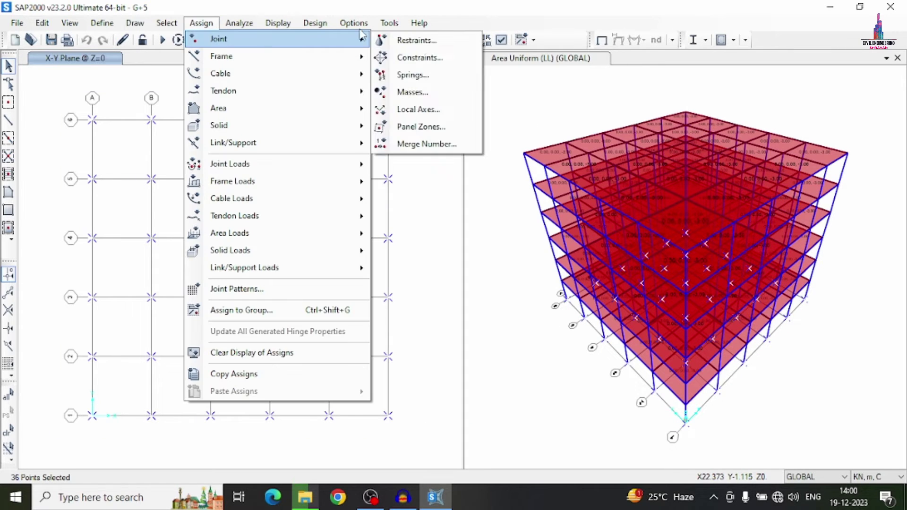
{"action": "mouse_move", "coordinate": [174, 26]}
{"action": "left_click", "coordinate": [449, 42]}
{"action": "left_click", "coordinate": [378, 274]}
{"action": "left_click", "coordinate": [502, 314]}
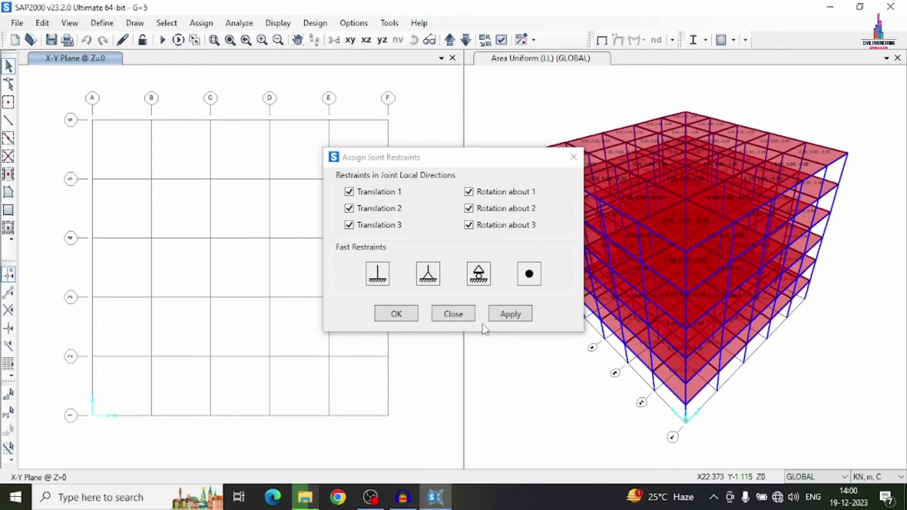
{"action": "left_click", "coordinate": [396, 314]}
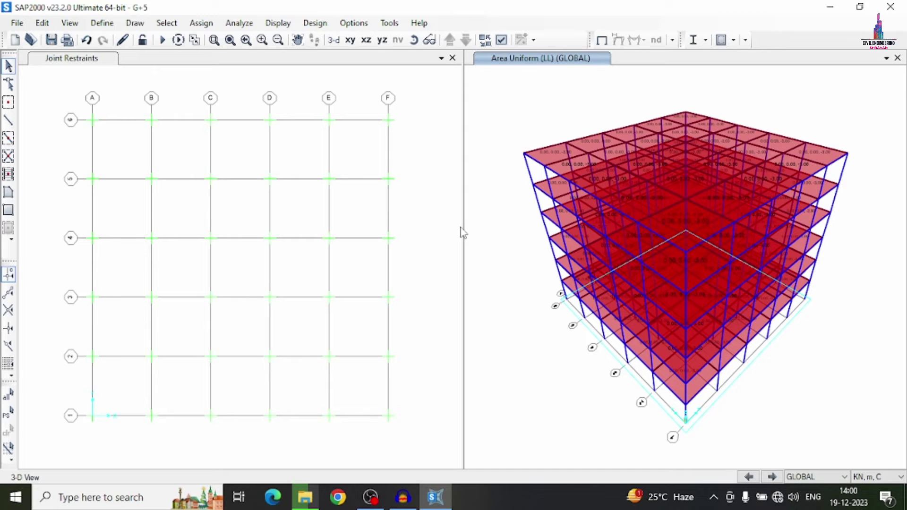
Step: Set RSA X and RSA Y to Do Not Run, run the analysis, and view it in 3-D
{"action": "left_click", "coordinate": [253, 26]}
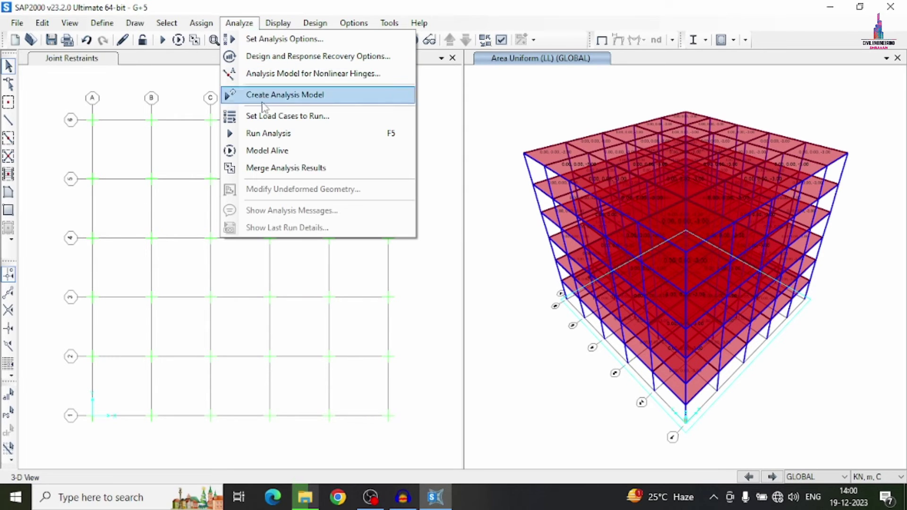
{"action": "left_click", "coordinate": [266, 126]}
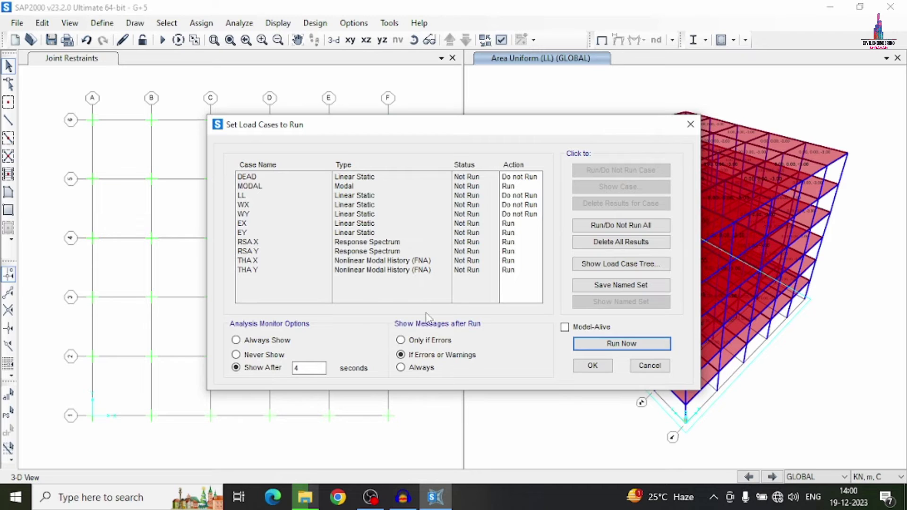
{"action": "left_click_drag", "start_coordinate": [509, 241], "coordinate": [512, 251]}
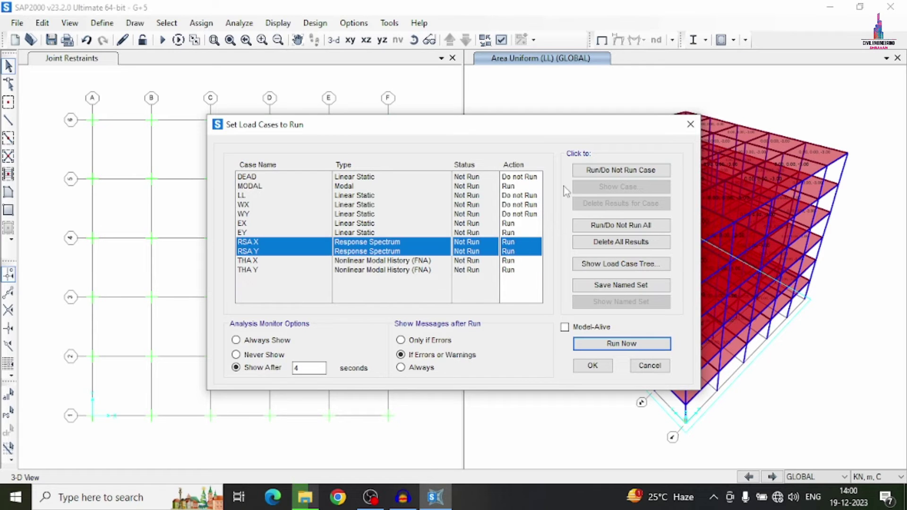
{"action": "left_click", "coordinate": [589, 171]}
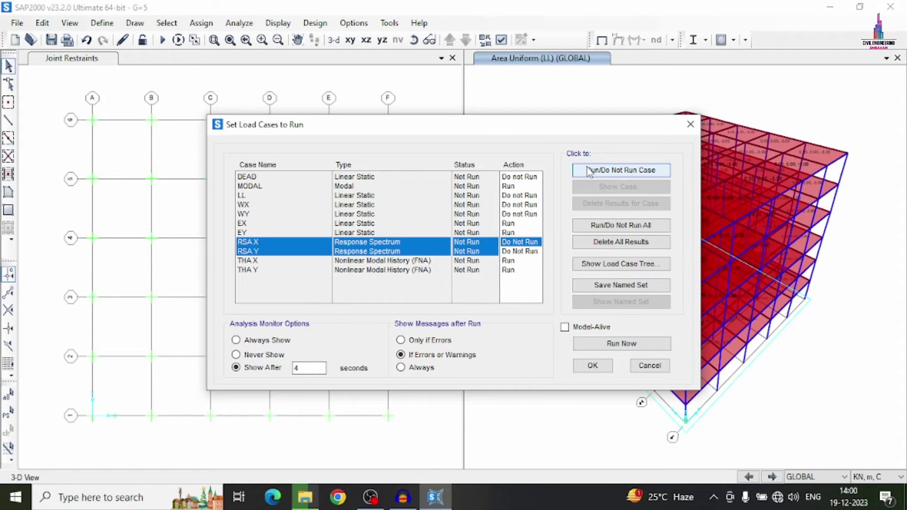
{"action": "left_click", "coordinate": [644, 347]}
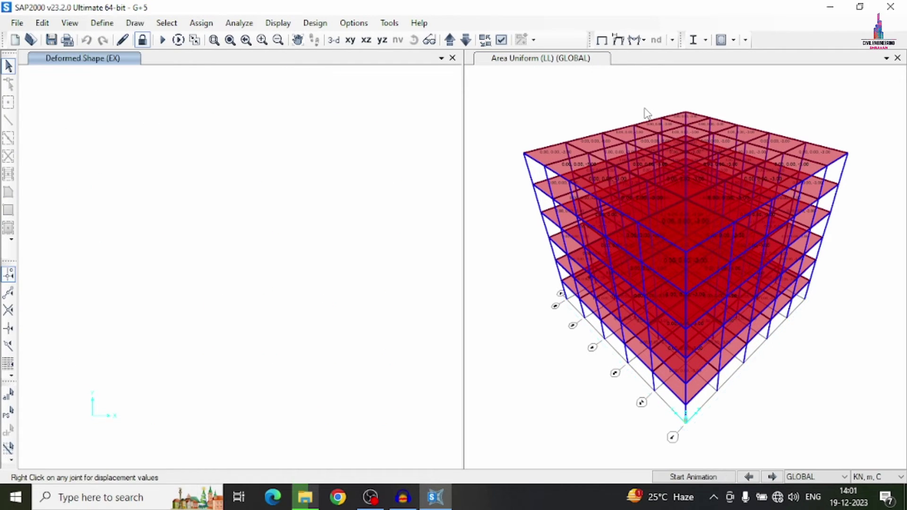
{"action": "left_click", "coordinate": [334, 39]}
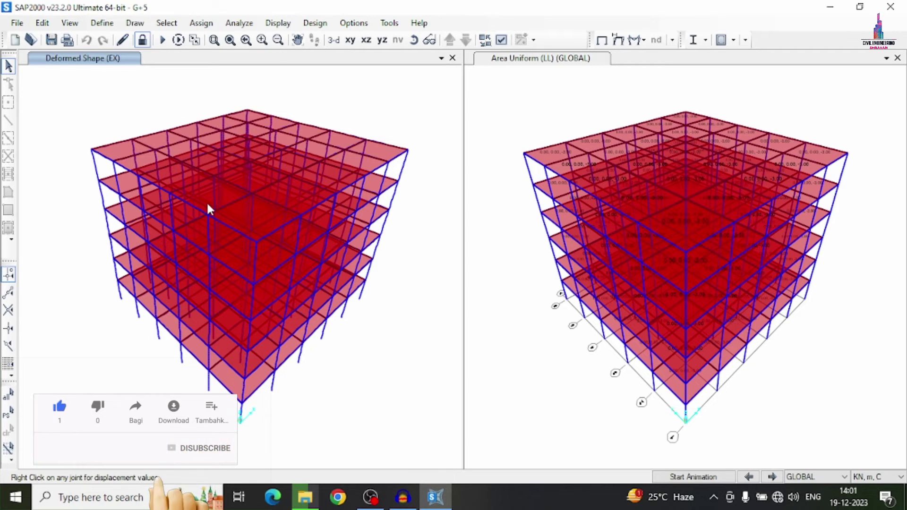
Step: Display the THA X deformed shape at time 0 in the left view
{"action": "left_click", "coordinate": [278, 23]}
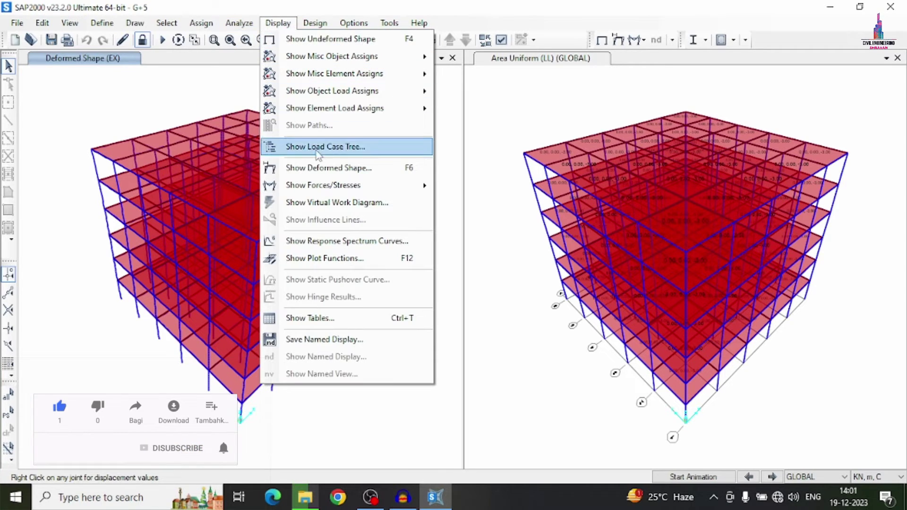
{"action": "left_click", "coordinate": [317, 167]}
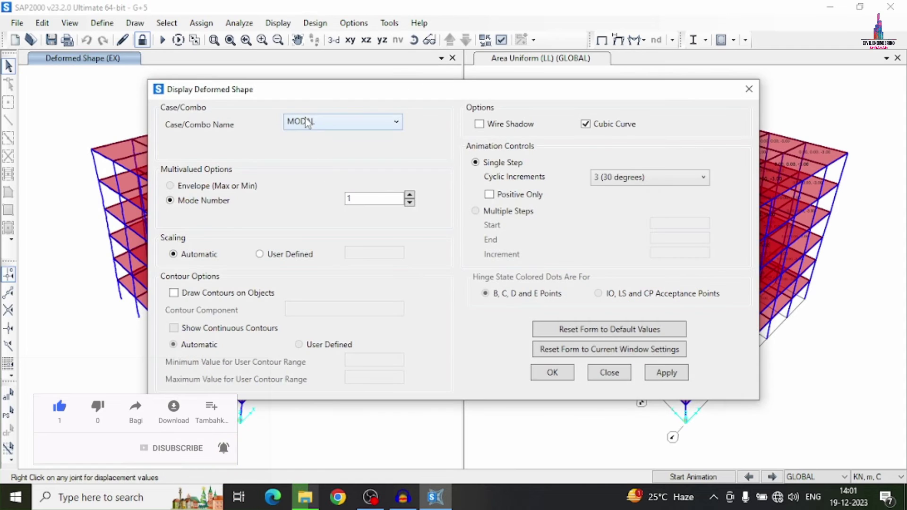
{"action": "left_click", "coordinate": [309, 121]}
{"action": "left_click", "coordinate": [305, 178]}
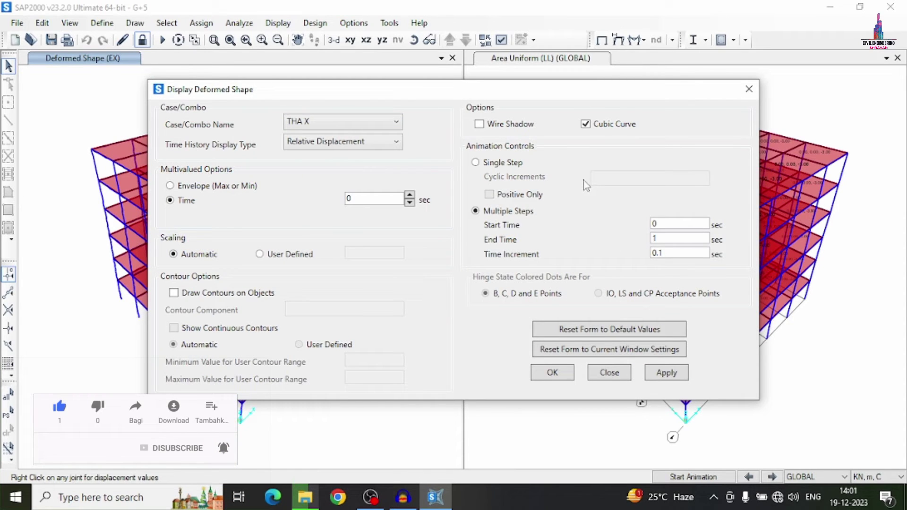
{"action": "left_click", "coordinate": [679, 378]}
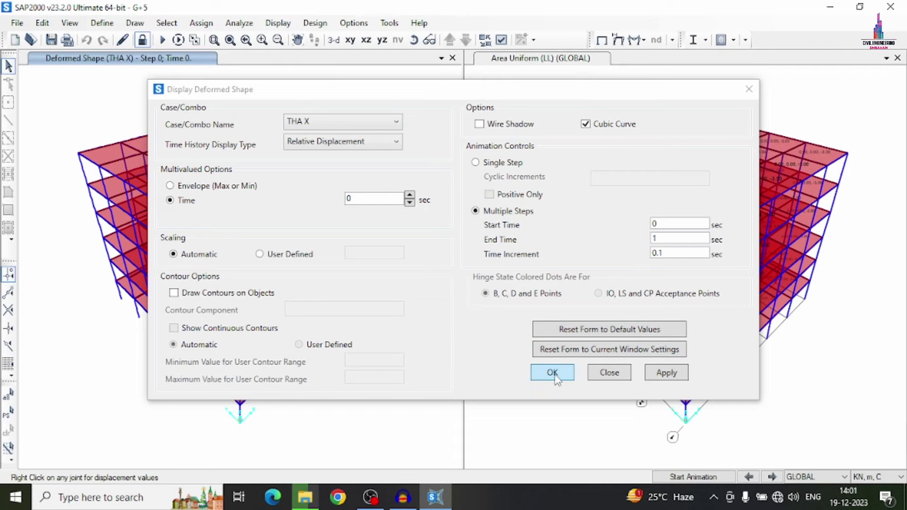
{"action": "left_click", "coordinate": [333, 123]}
{"action": "left_click", "coordinate": [421, 136]}
{"action": "left_click", "coordinate": [566, 376]}
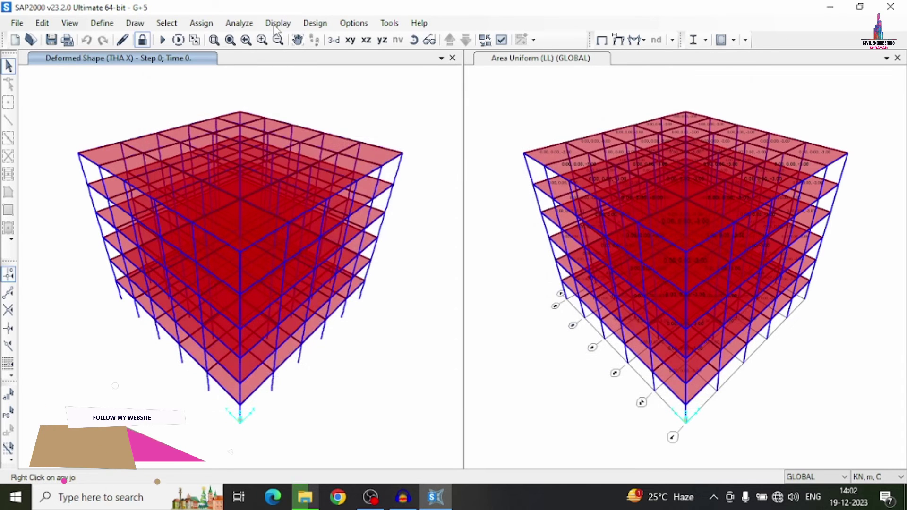
{"action": "left_click", "coordinate": [278, 23]}
Step: Draw the MODAL Mode 1 Shear 2-2 frame force diagram (period 0.5566) on the left view
{"action": "mouse_move", "coordinate": [347, 183]}
{"action": "left_click", "coordinate": [472, 186]}
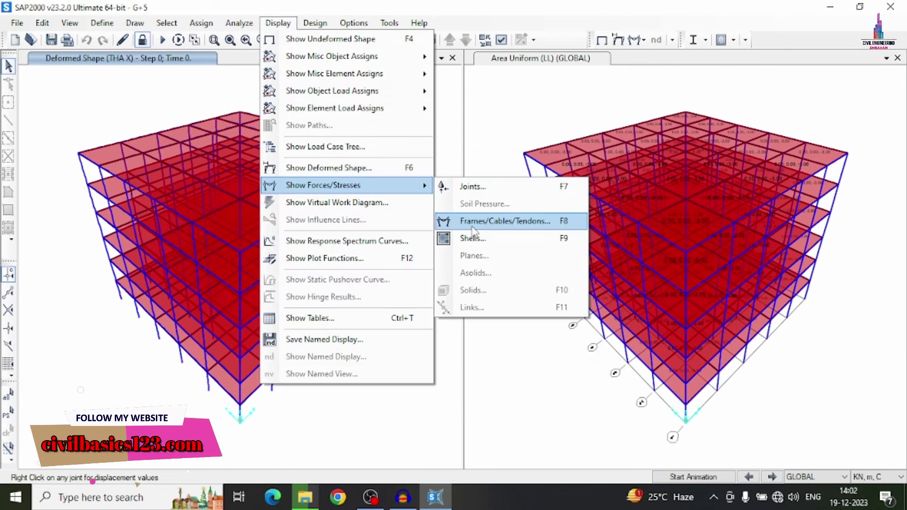
{"action": "left_click", "coordinate": [472, 226]}
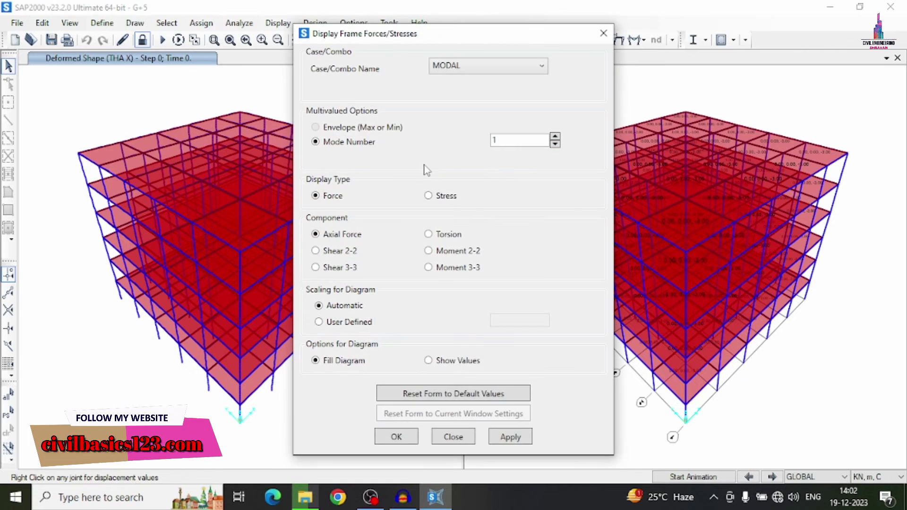
{"action": "left_click", "coordinate": [326, 250]}
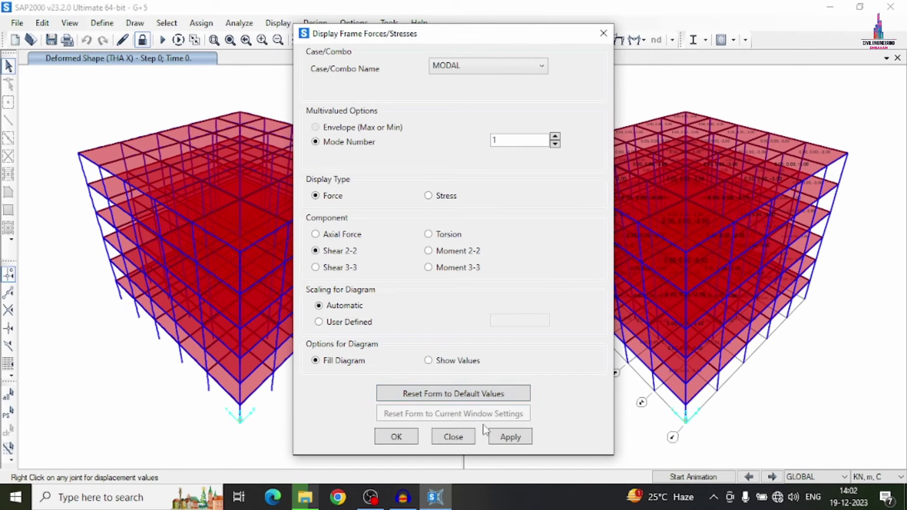
{"action": "left_click", "coordinate": [509, 437]}
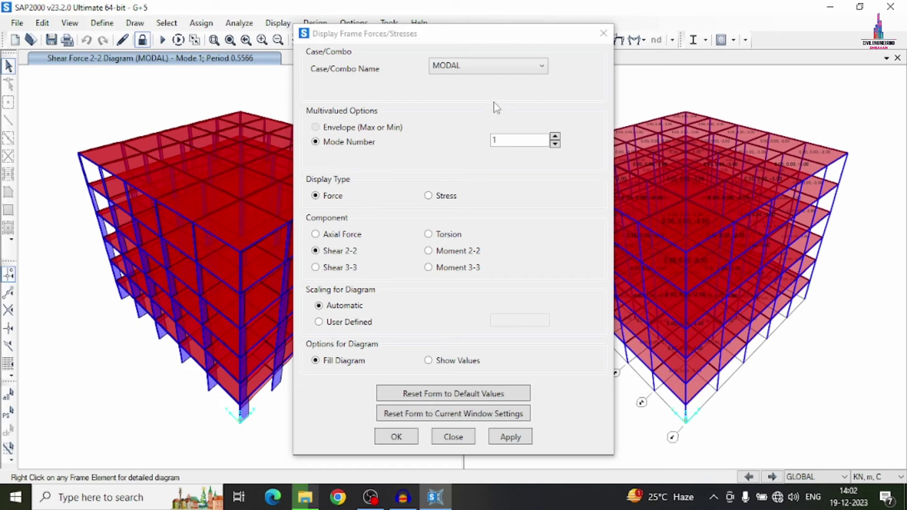
{"action": "left_click", "coordinate": [485, 66]}
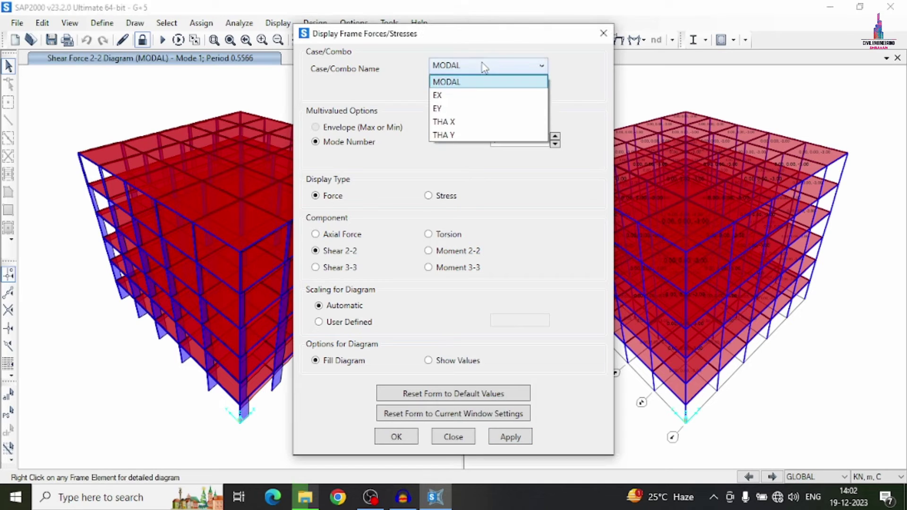
Step: Redraw the Shear 2-2 diagram for THA X at time 0 and close the Frame Forces settings
{"action": "left_click", "coordinate": [451, 122]}
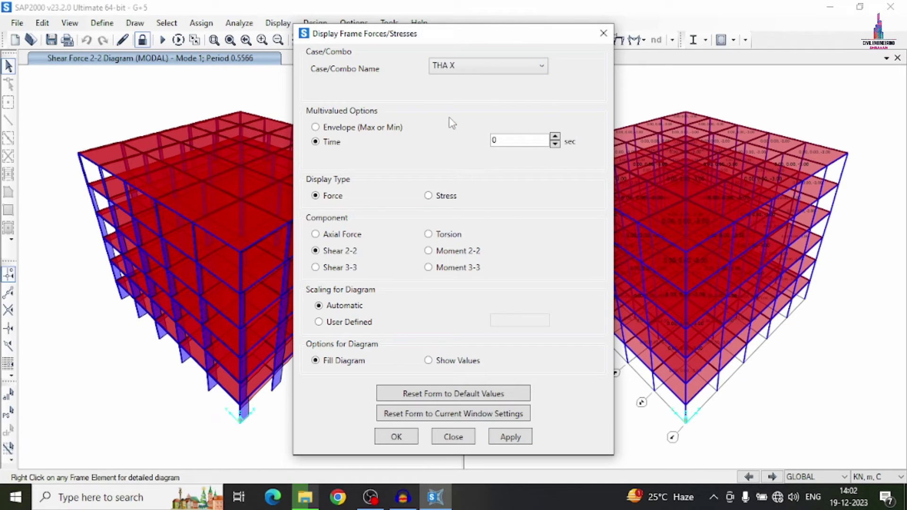
{"action": "left_click", "coordinate": [519, 436]}
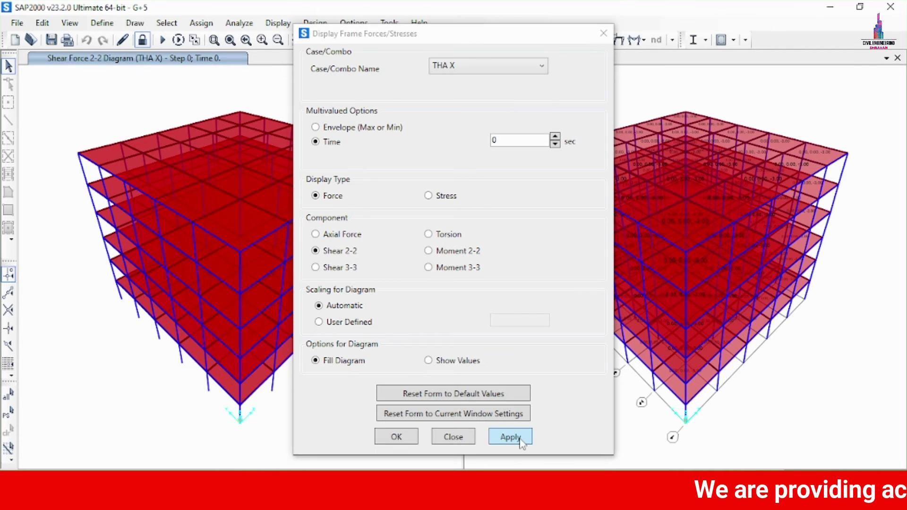
{"action": "left_click", "coordinate": [603, 33]}
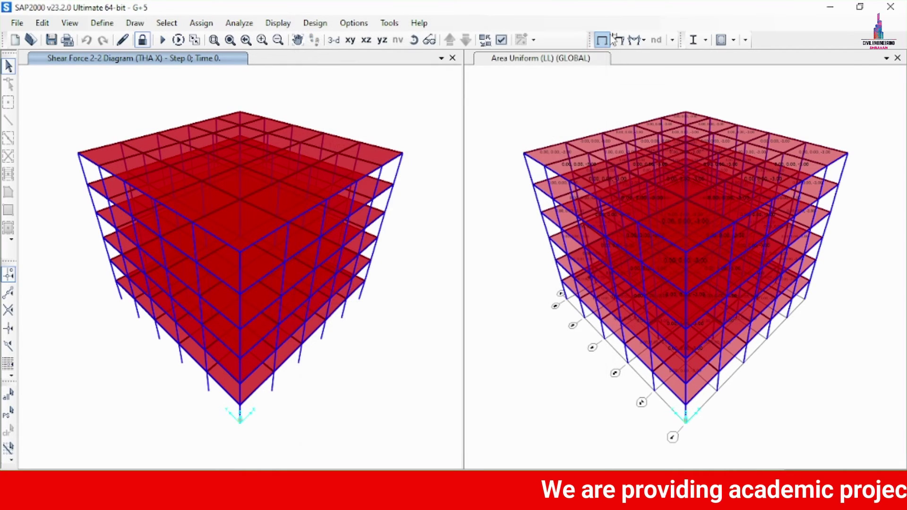
Step: Set THA X as the output load case for the results tables
{"action": "left_click", "coordinate": [281, 24]}
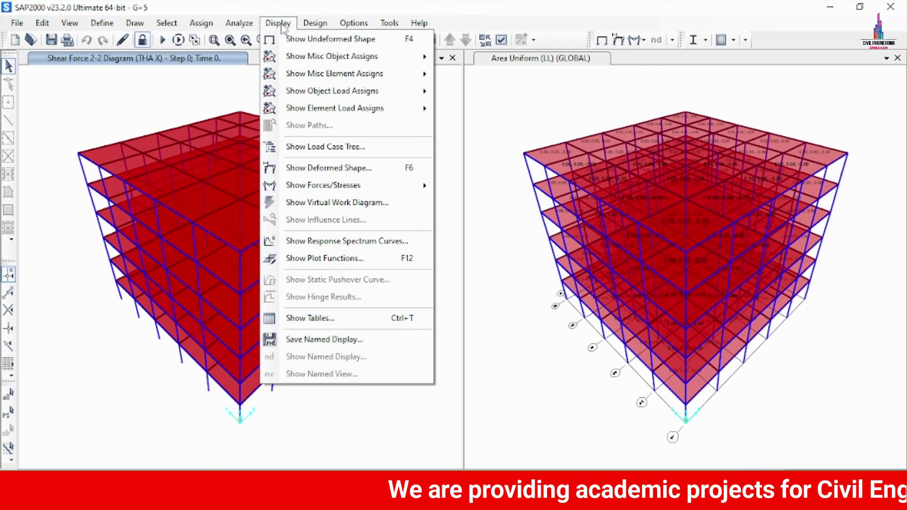
{"action": "left_click", "coordinate": [307, 318]}
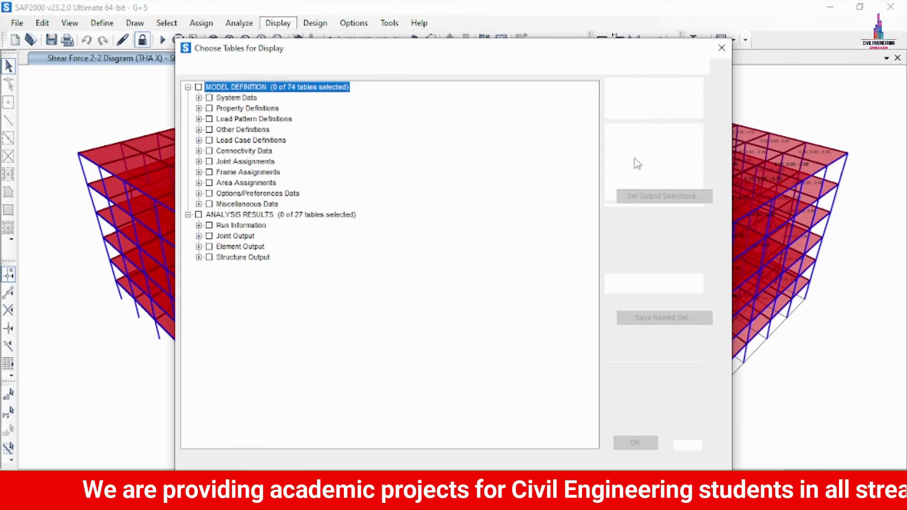
{"action": "left_click", "coordinate": [664, 144]}
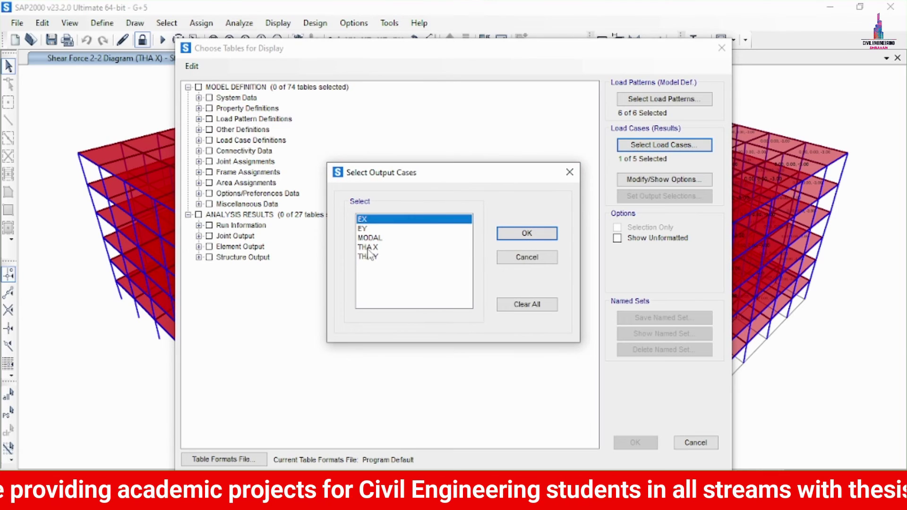
{"action": "left_click", "coordinate": [369, 248]}
{"action": "left_click", "coordinate": [534, 232]}
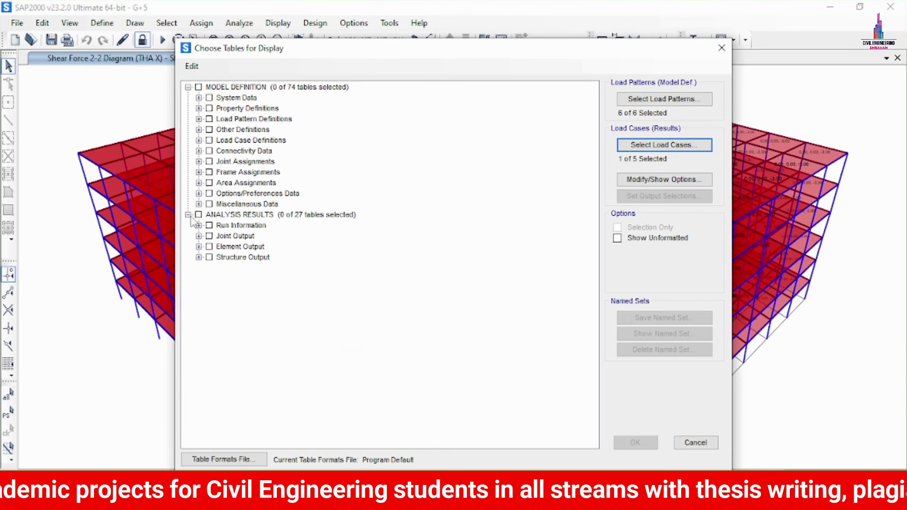
Step: Include the Analysis Messages, Joint Displacements and Element Forces - Frames tables
{"action": "left_click", "coordinate": [198, 225]}
{"action": "left_click", "coordinate": [209, 235]}
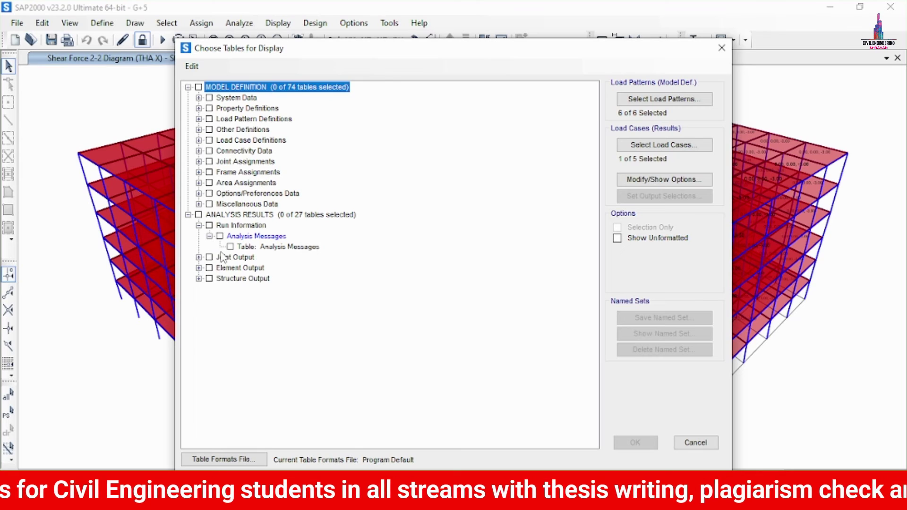
{"action": "left_click", "coordinate": [230, 247]}
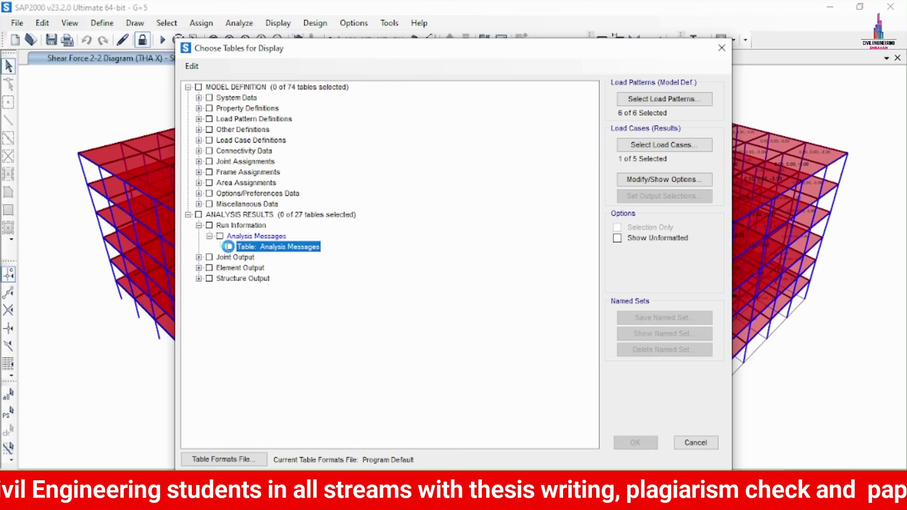
{"action": "left_click", "coordinate": [199, 257]}
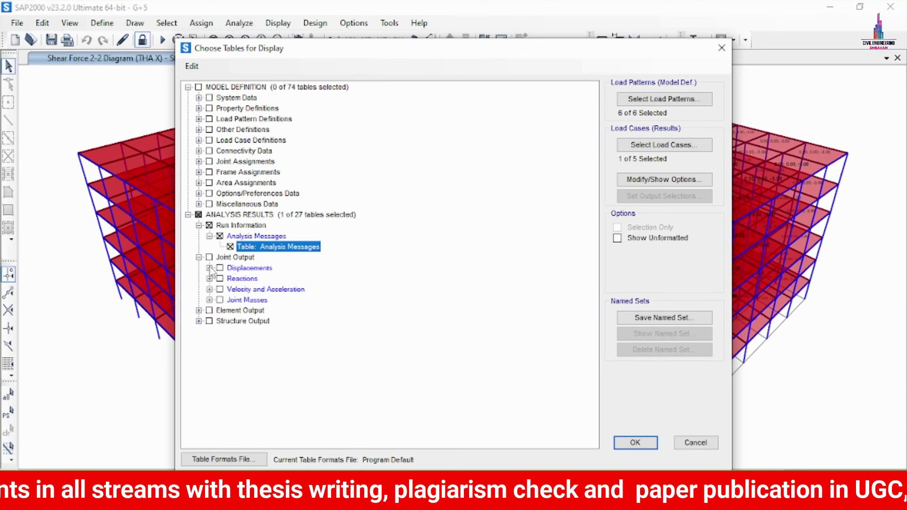
{"action": "left_click", "coordinate": [209, 268]}
{"action": "left_click", "coordinate": [230, 278]}
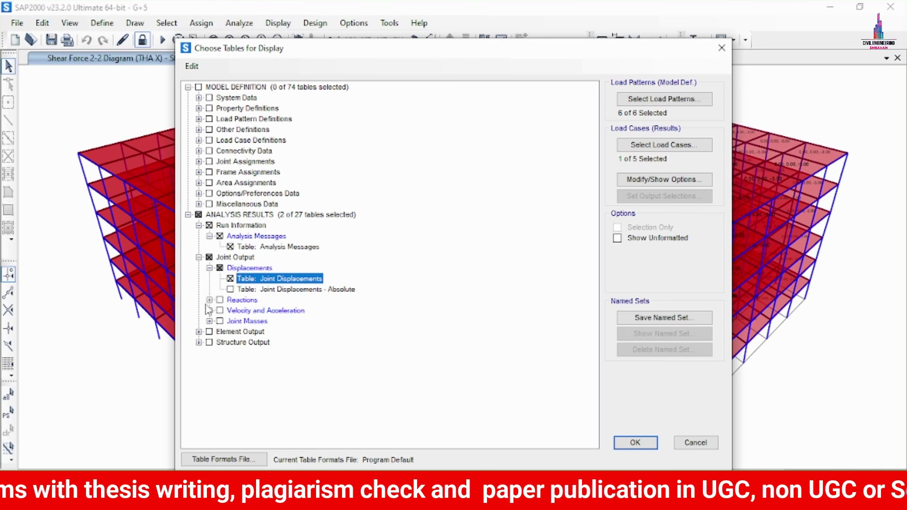
{"action": "left_click", "coordinate": [198, 332]}
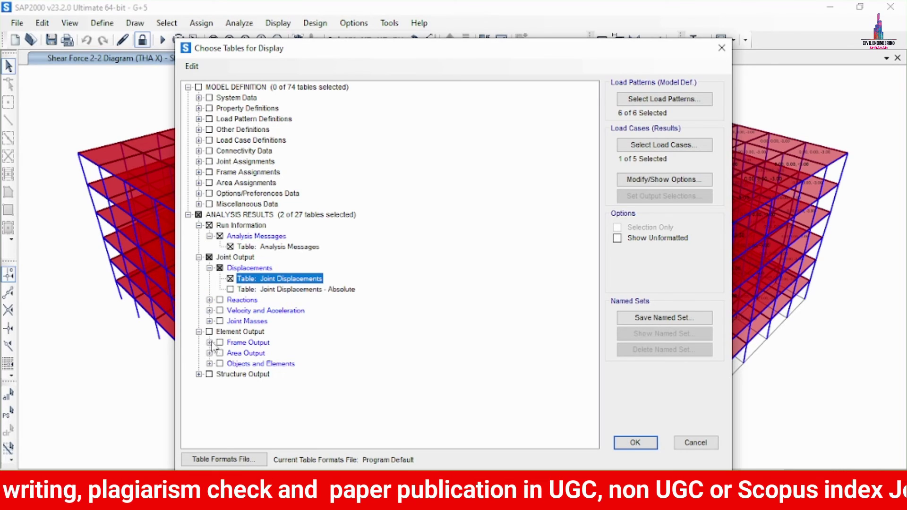
{"action": "left_click", "coordinate": [209, 343]}
{"action": "left_click", "coordinate": [230, 353]}
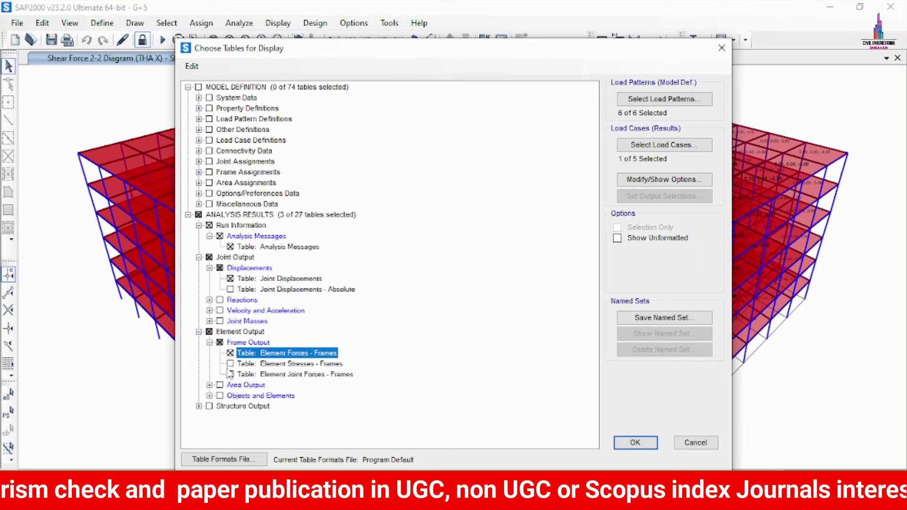
Step: Add the Base Reactions and Modal Periods And Frequencies tables and display the selection
{"action": "left_click", "coordinate": [209, 396]}
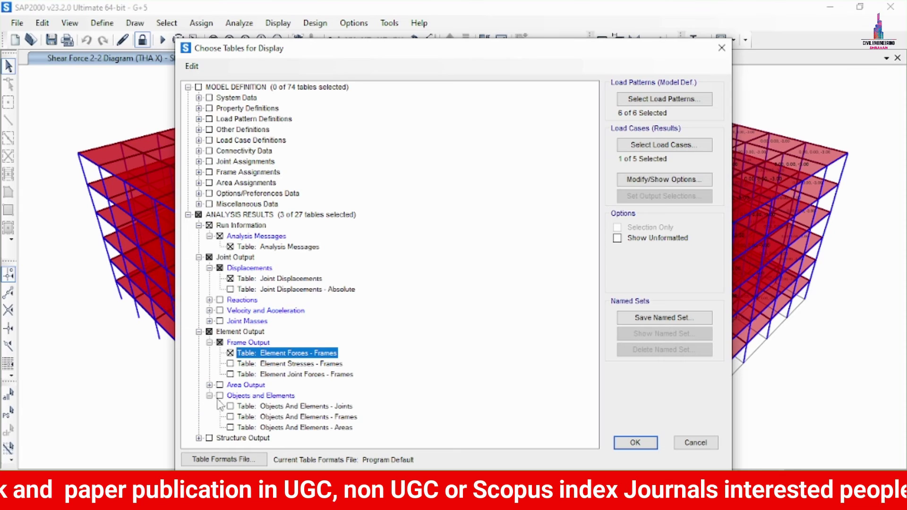
{"action": "left_click", "coordinate": [199, 438]}
{"action": "left_click", "coordinate": [210, 416]}
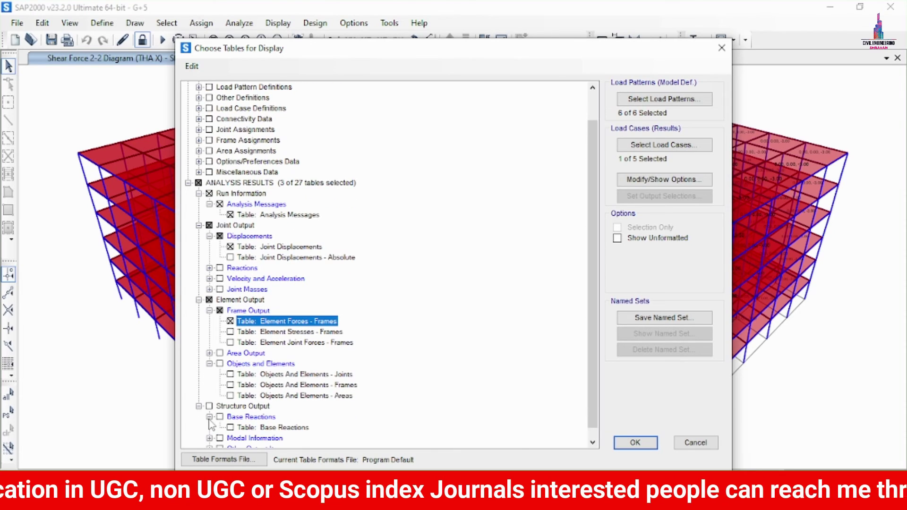
{"action": "left_click", "coordinate": [230, 427]}
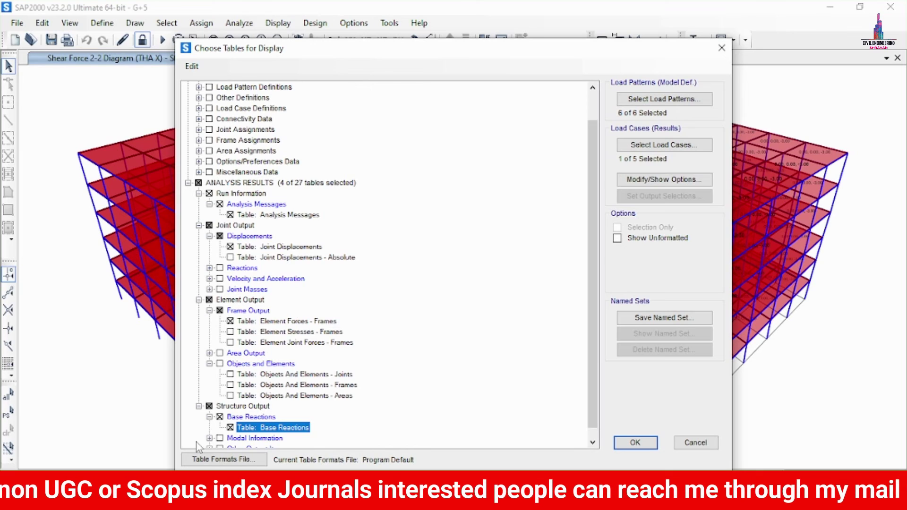
{"action": "left_click", "coordinate": [210, 438]}
{"action": "left_click", "coordinate": [233, 406]}
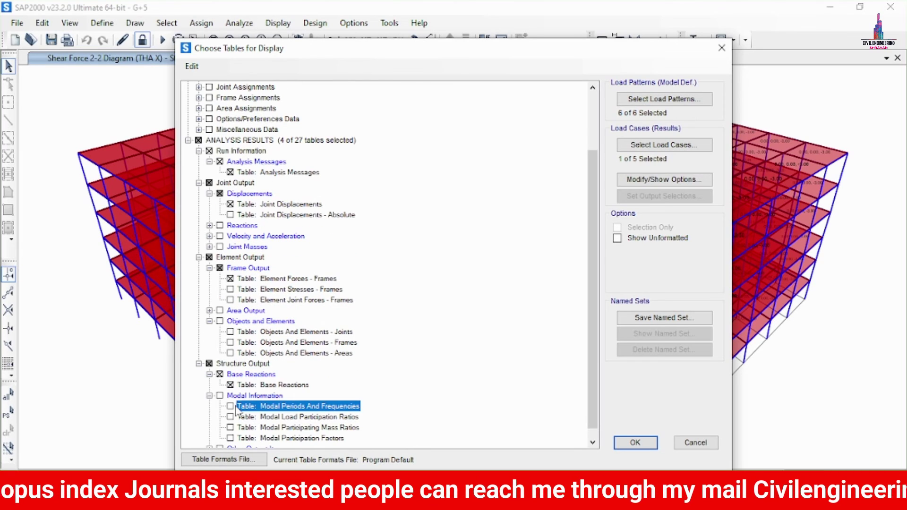
{"action": "left_click", "coordinate": [634, 442]}
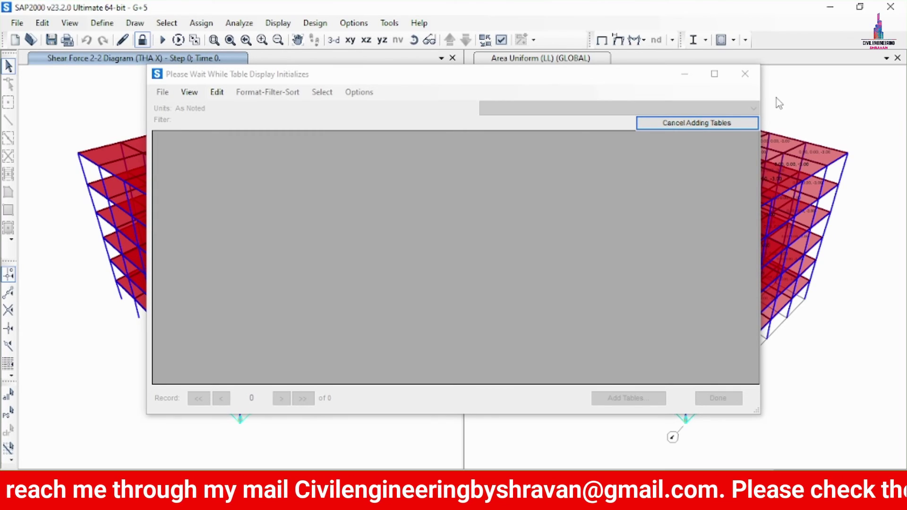
Step: Review the Base Reactions, Element Forces - Frames and Joint Displacements tables, then close them
{"action": "left_click", "coordinate": [510, 109]}
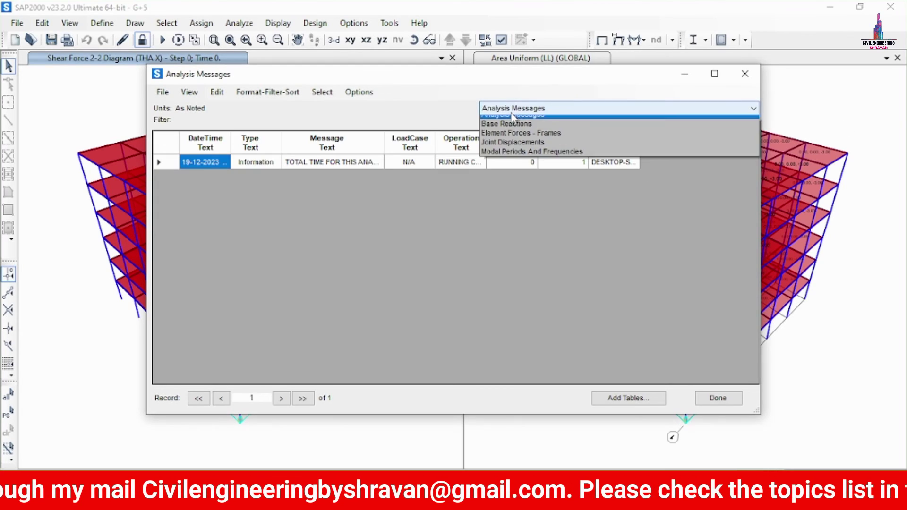
{"action": "left_click", "coordinate": [506, 131]}
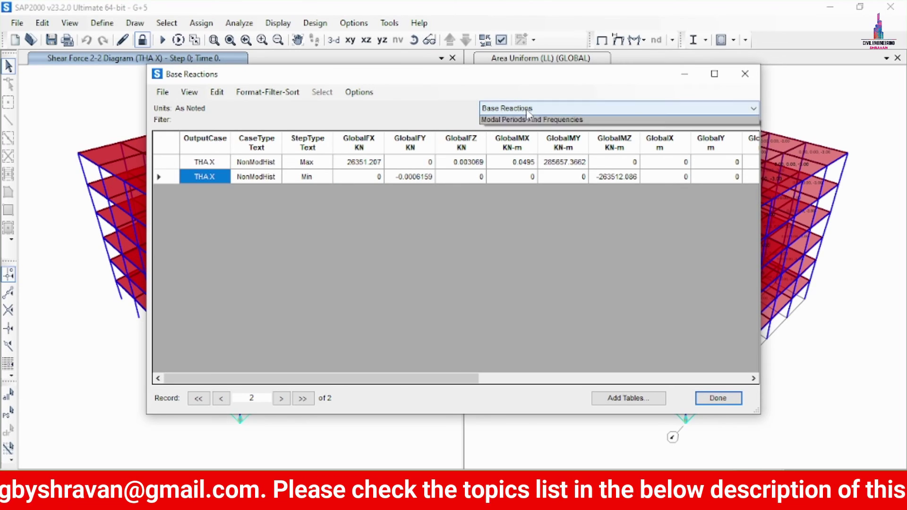
{"action": "left_click", "coordinate": [525, 109]}
{"action": "left_click", "coordinate": [522, 141]}
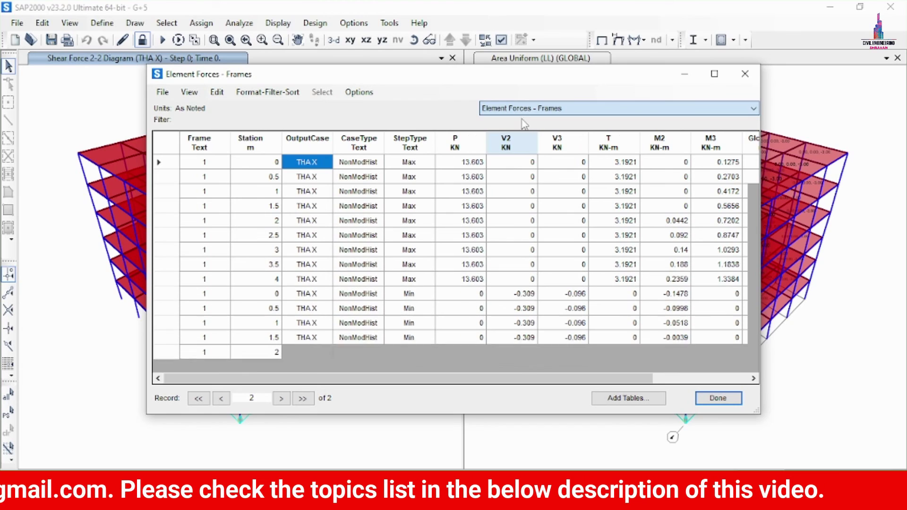
{"action": "left_click", "coordinate": [522, 111]}
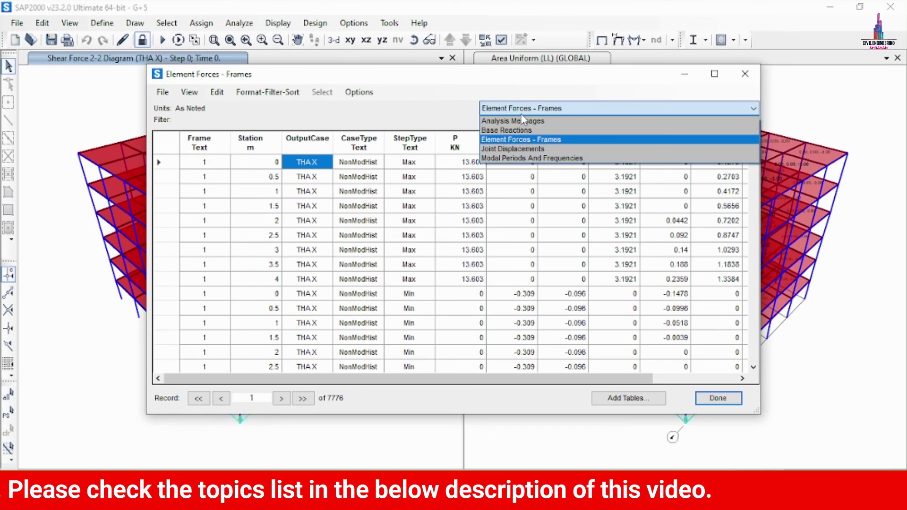
{"action": "left_click", "coordinate": [514, 145]}
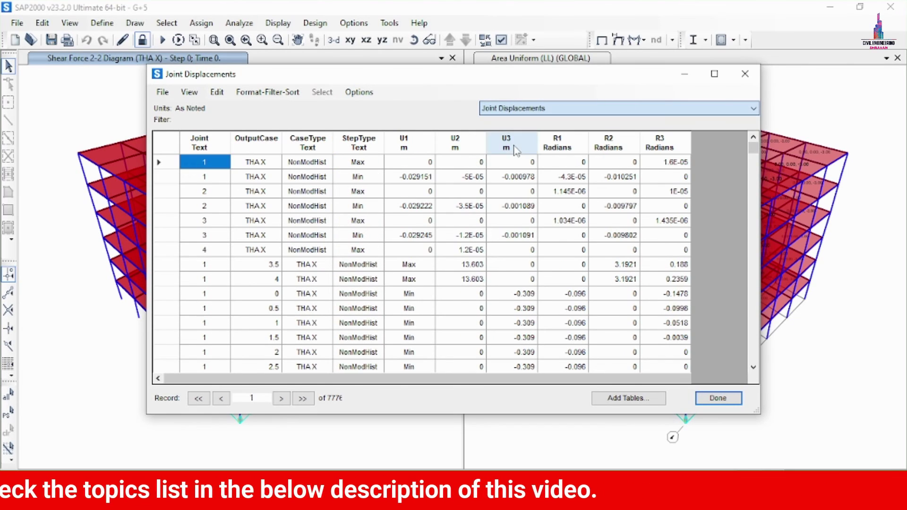
{"action": "left_click", "coordinate": [745, 73]}
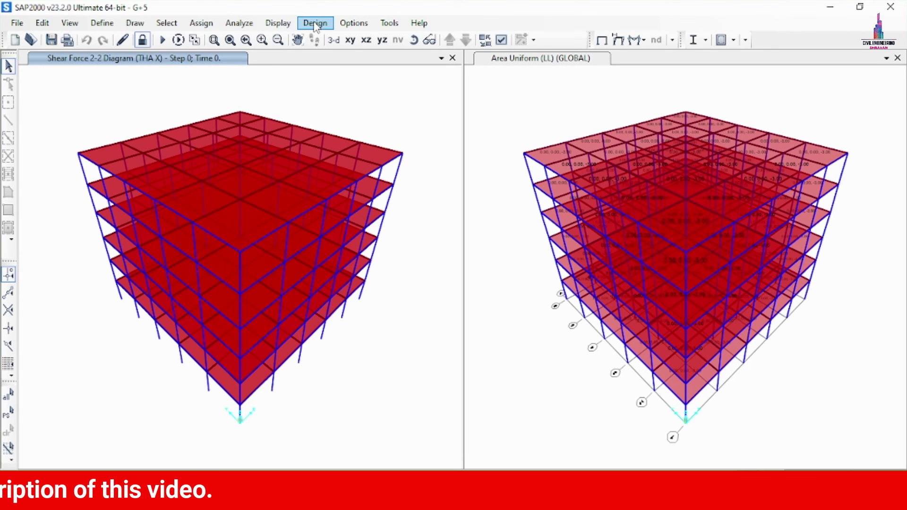
Step: Define six base plot functions: base shear and base moment in X, Y and Z
{"action": "left_click", "coordinate": [279, 24]}
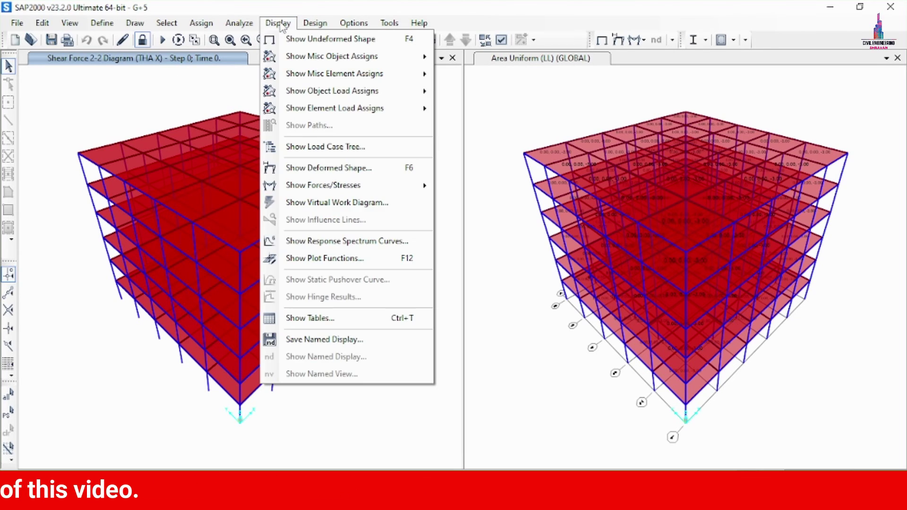
{"action": "left_click", "coordinate": [309, 259]}
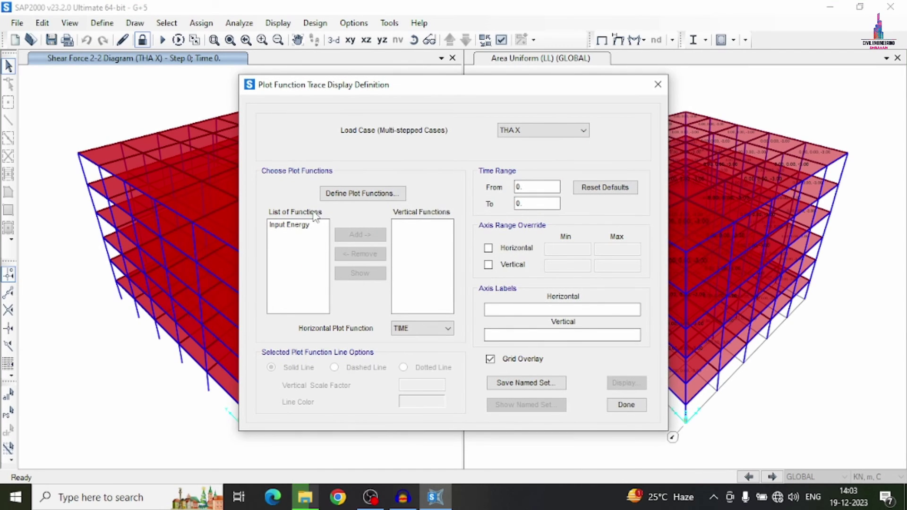
{"action": "left_click", "coordinate": [363, 193]}
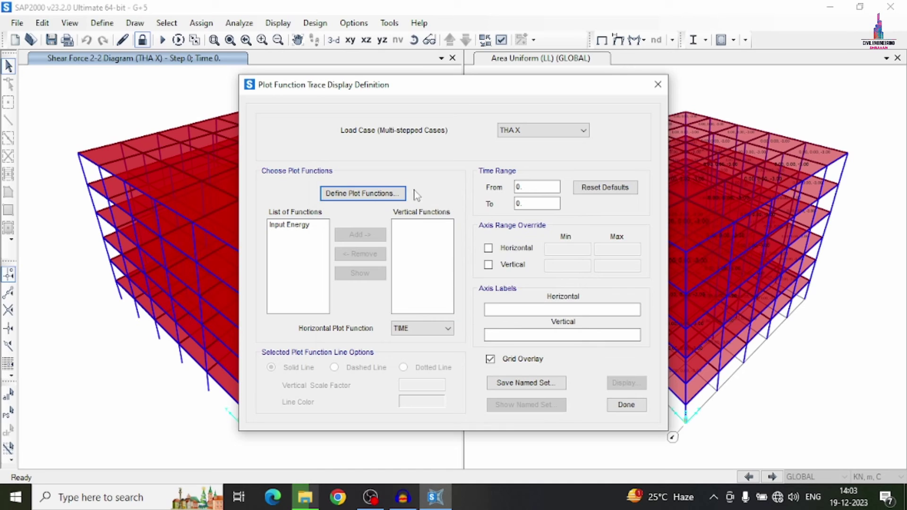
{"action": "left_click", "coordinate": [397, 193]}
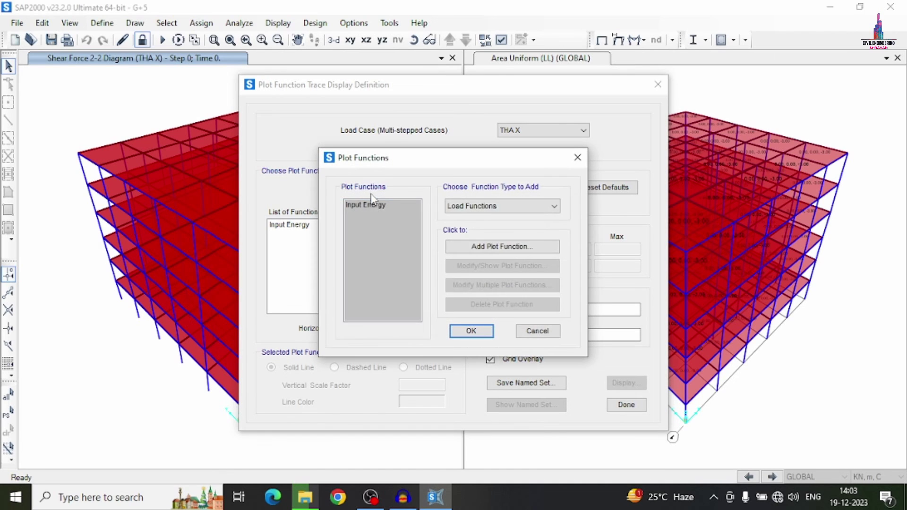
{"action": "left_click", "coordinate": [493, 208]}
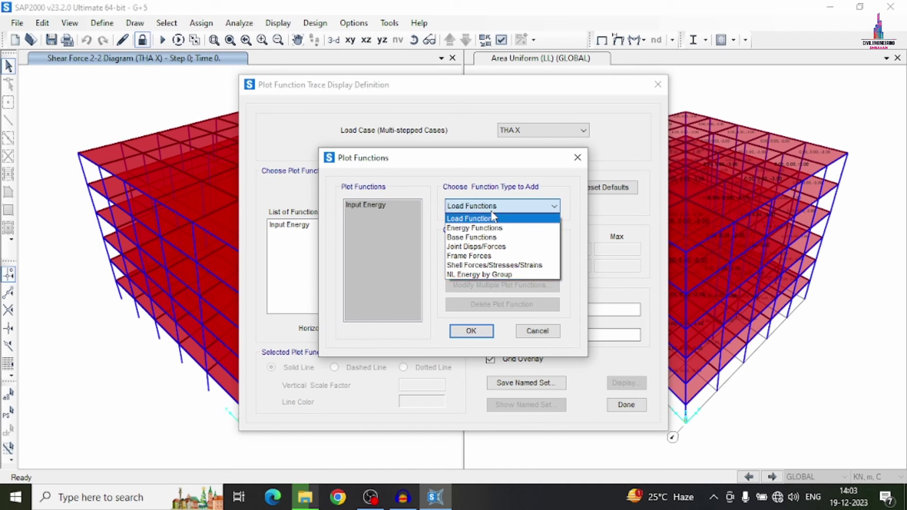
{"action": "left_click", "coordinate": [479, 237]}
{"action": "left_click", "coordinate": [478, 246]}
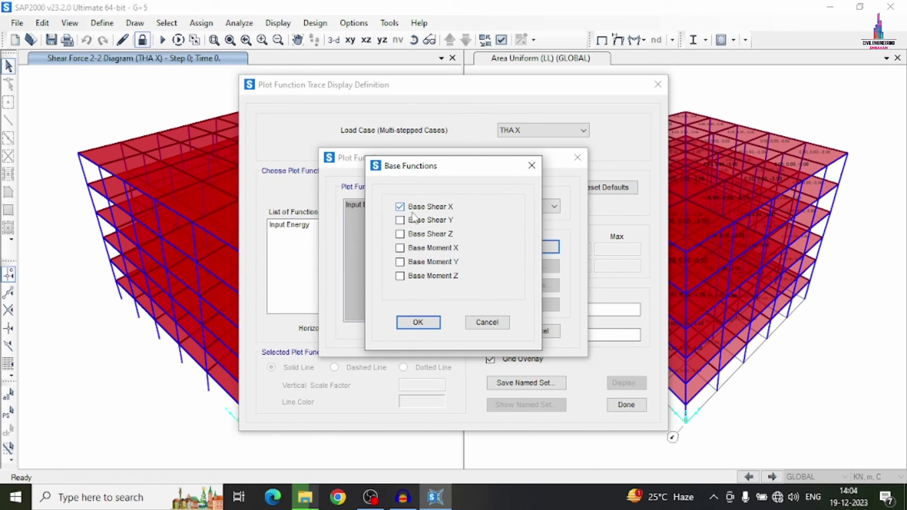
{"action": "left_click", "coordinate": [399, 233]}
{"action": "left_click", "coordinate": [400, 247]}
{"action": "left_click", "coordinate": [400, 261]}
{"action": "left_click", "coordinate": [400, 275]}
{"action": "left_click", "coordinate": [417, 322]}
Step: Delete the Input Energy function and add all six base functions as vertical functions
{"action": "left_click", "coordinate": [368, 205]}
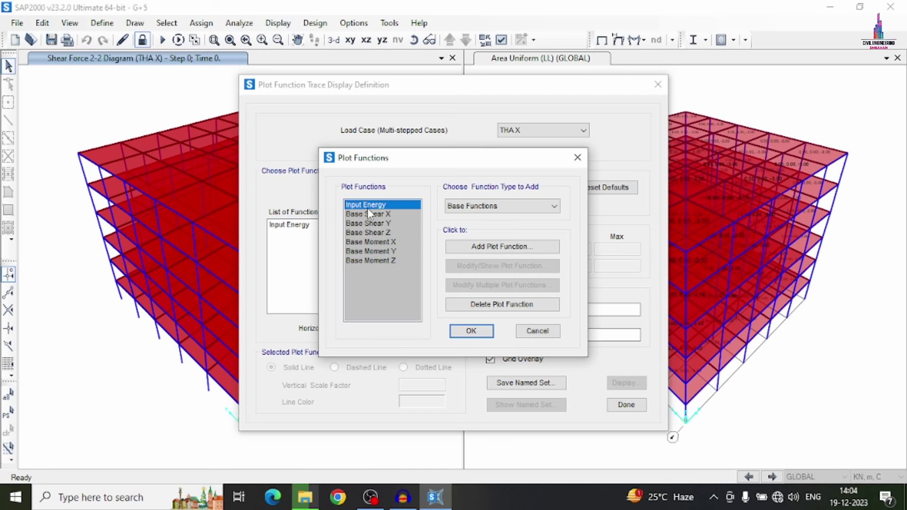
{"action": "left_click", "coordinate": [469, 303]}
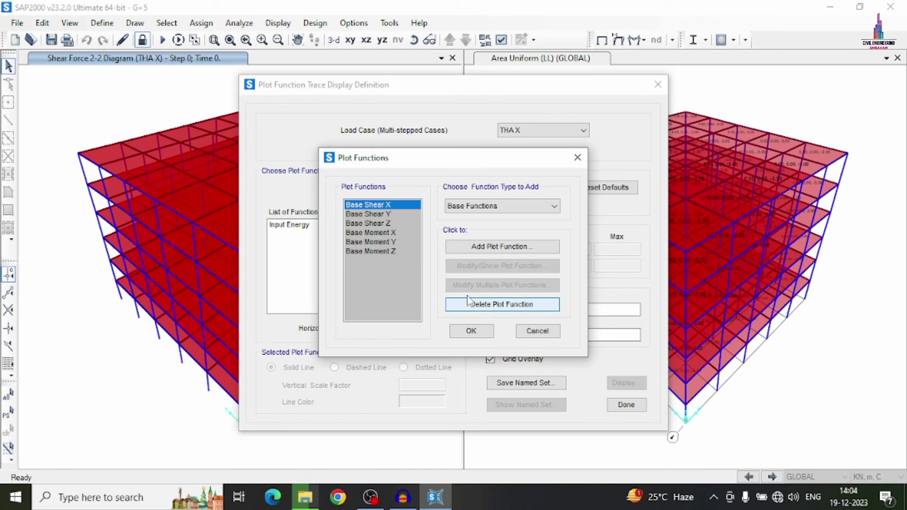
{"action": "left_click", "coordinate": [470, 331]}
{"action": "left_click_drag", "start_coordinate": [298, 226], "coordinate": [297, 307]}
{"action": "left_click", "coordinate": [360, 235]}
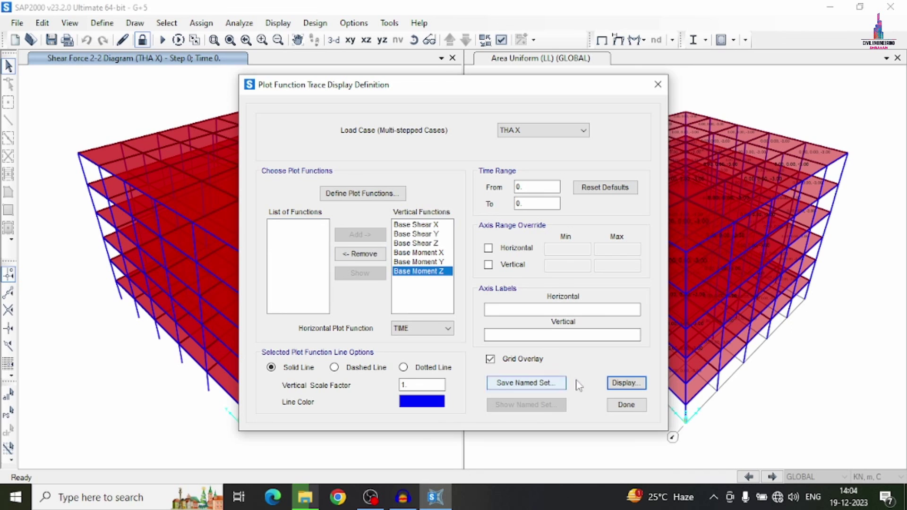
Step: Plot the THA X base function traces (peak 2.857e+05) and close the plot windows
{"action": "left_click", "coordinate": [627, 383]}
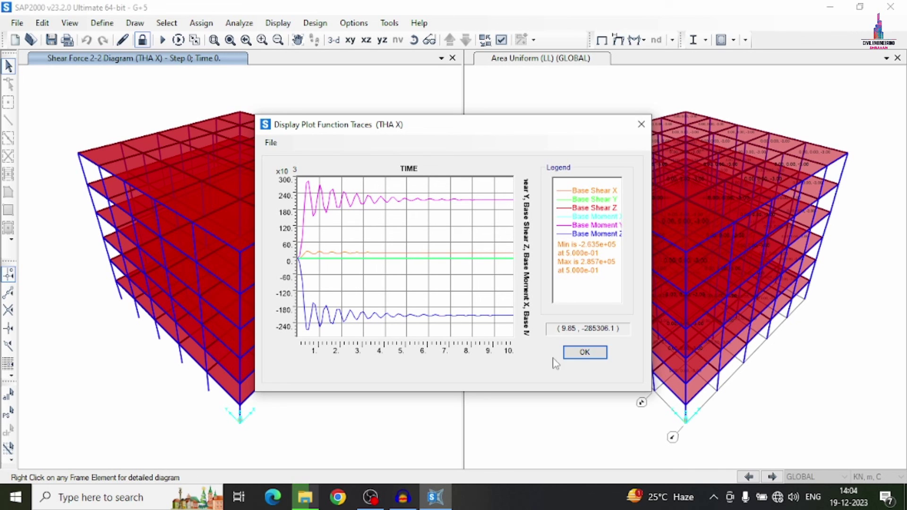
{"action": "left_click", "coordinate": [584, 353]}
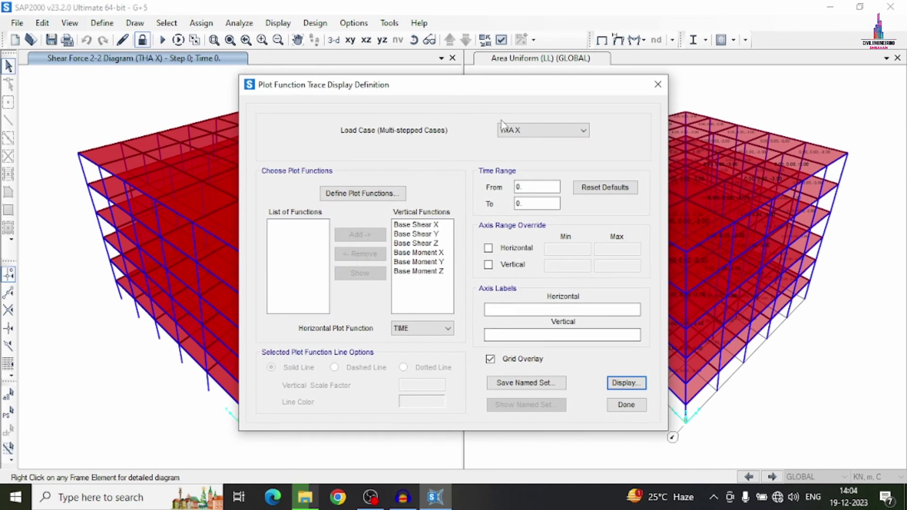
{"action": "left_click", "coordinate": [657, 85]}
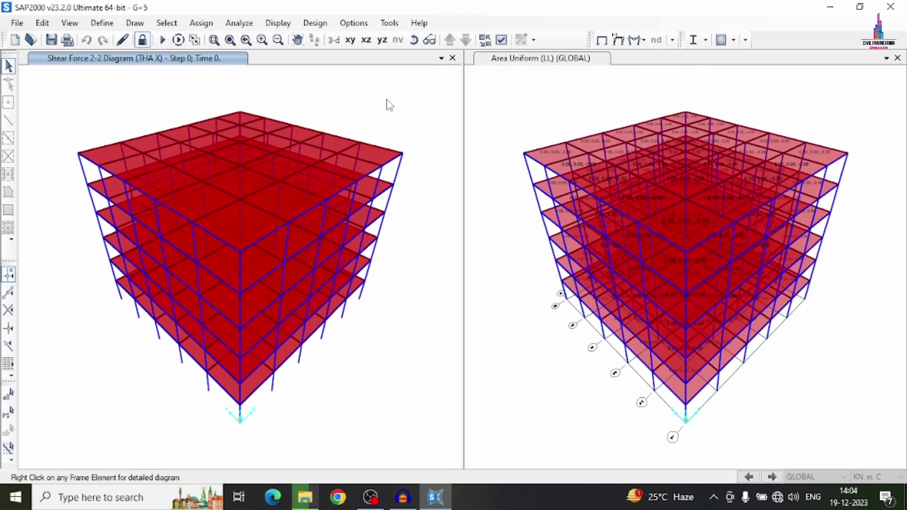